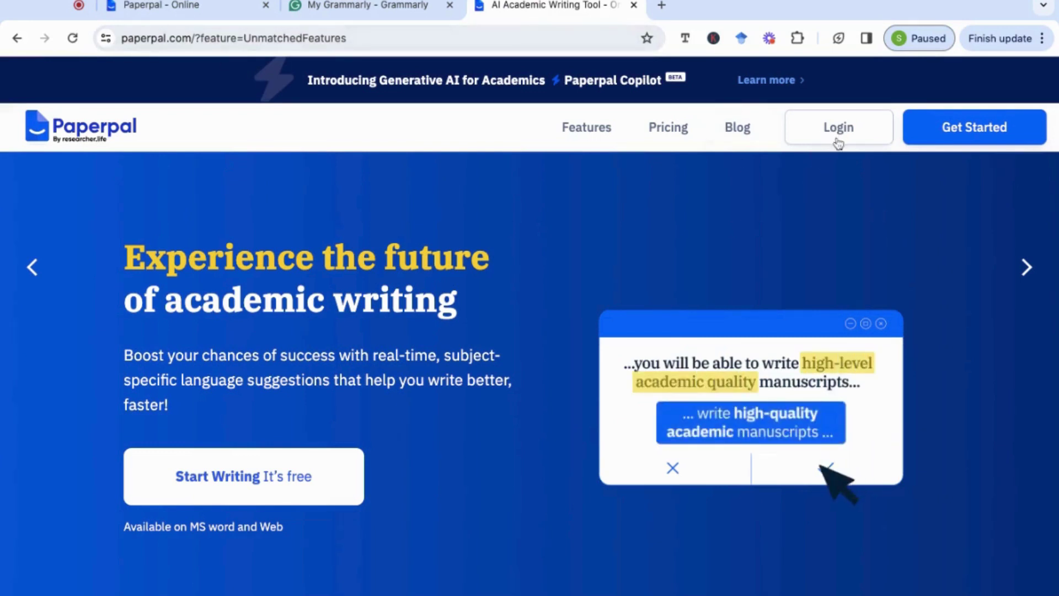
Create a new web document in the Paperpal editor and open Copilot
click(156, 8)
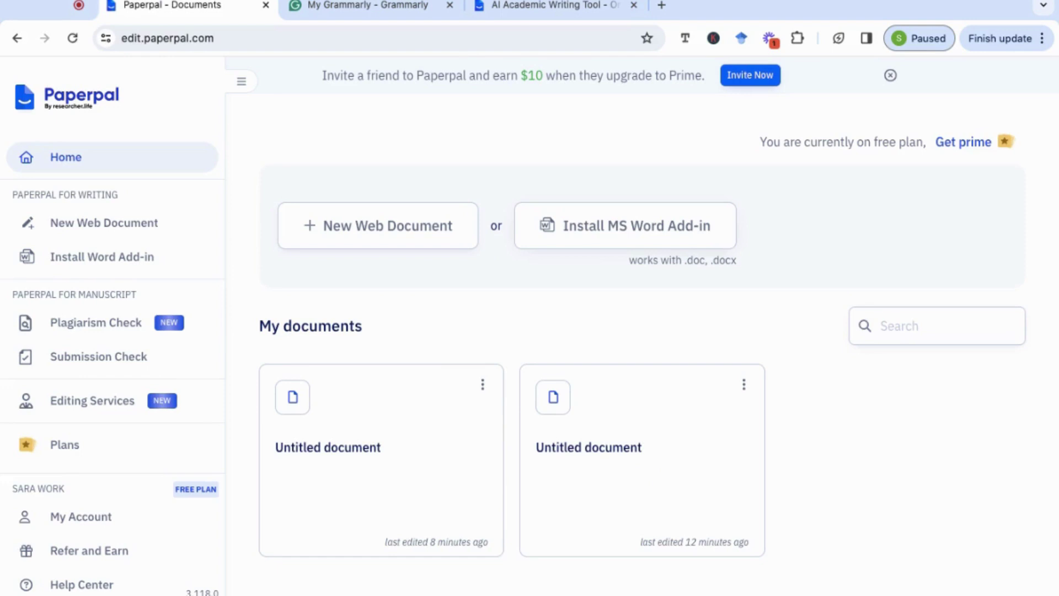
click(407, 239)
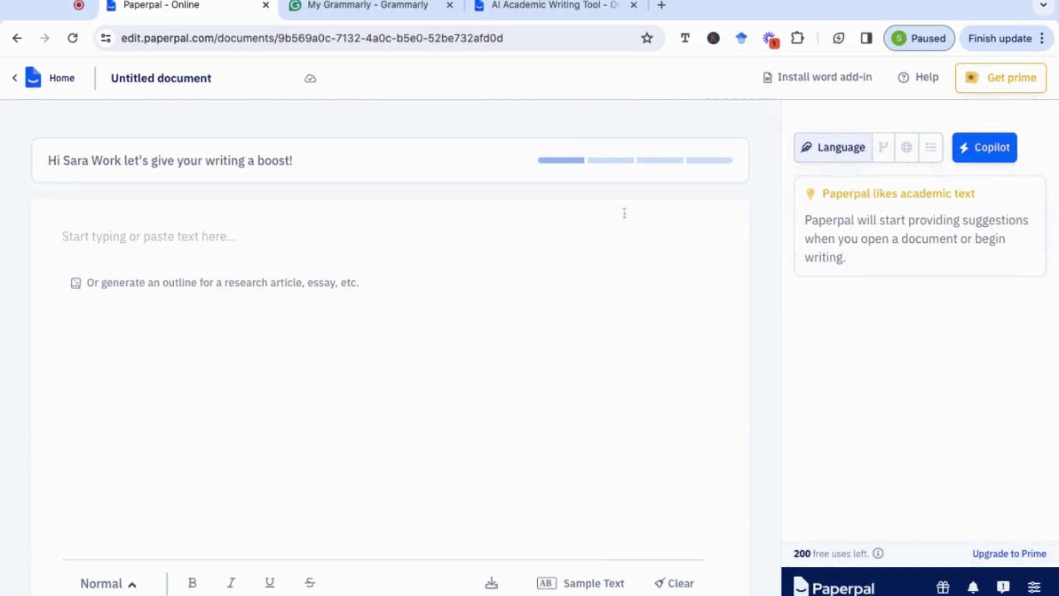
click(991, 158)
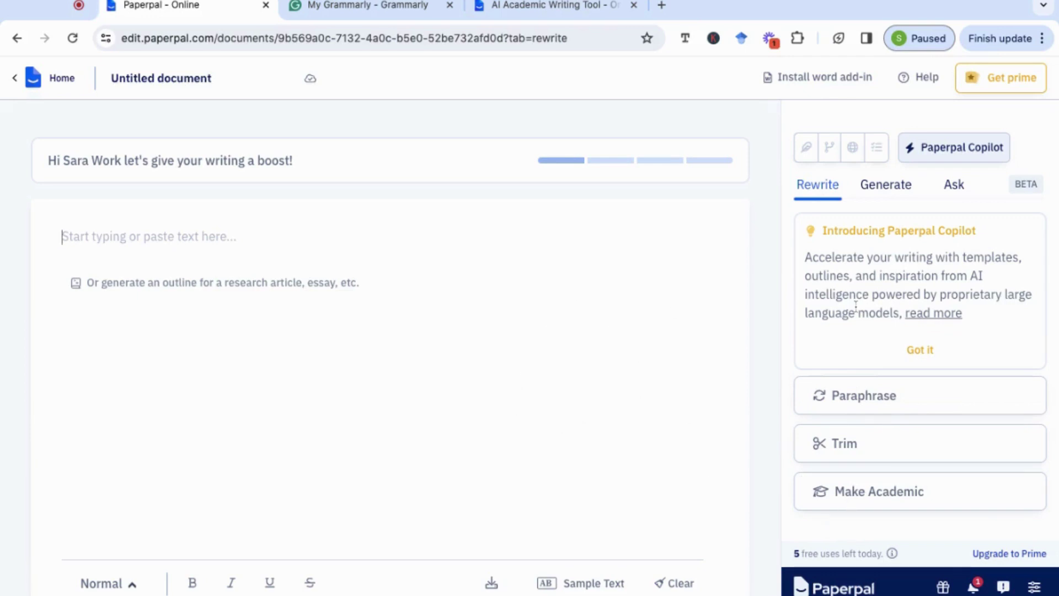
Look through Copilot's generation templates and open the Essay outline form
click(895, 189)
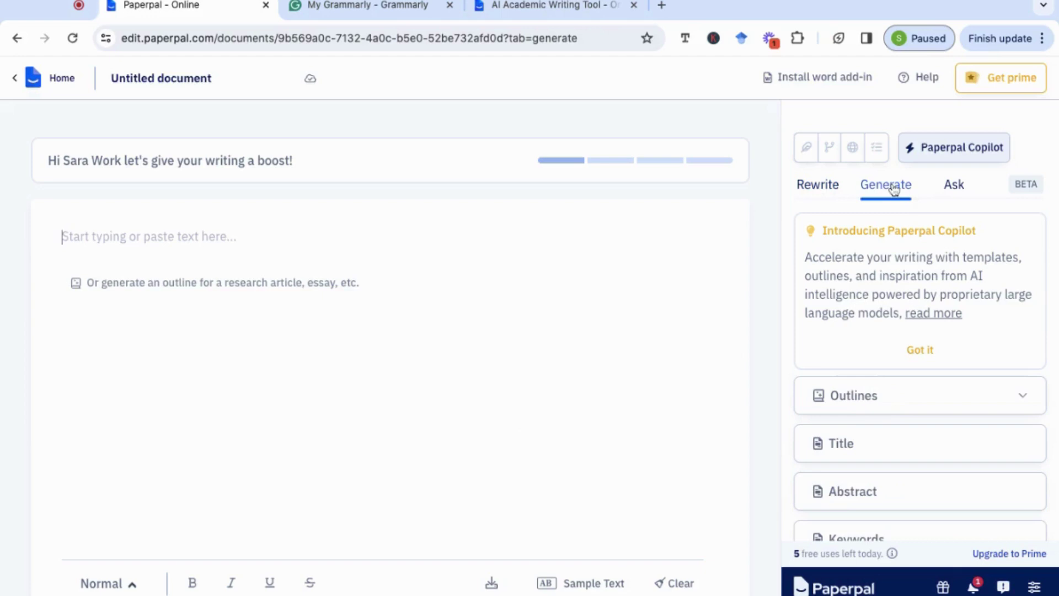
scroll(852, 337, down, 2)
scroll(853, 338, down, 2)
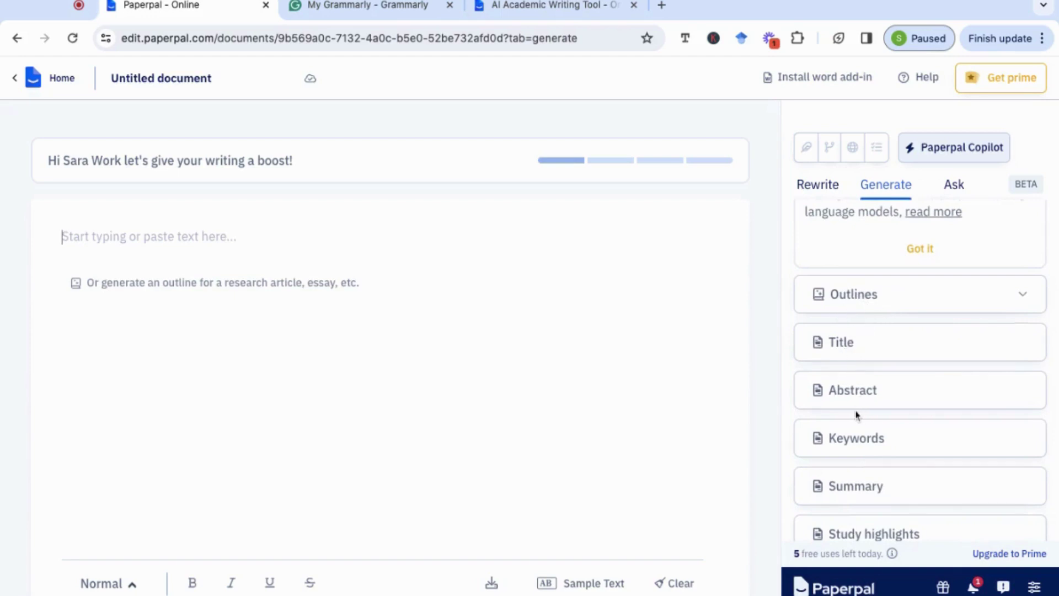
scroll(856, 414, down, 3)
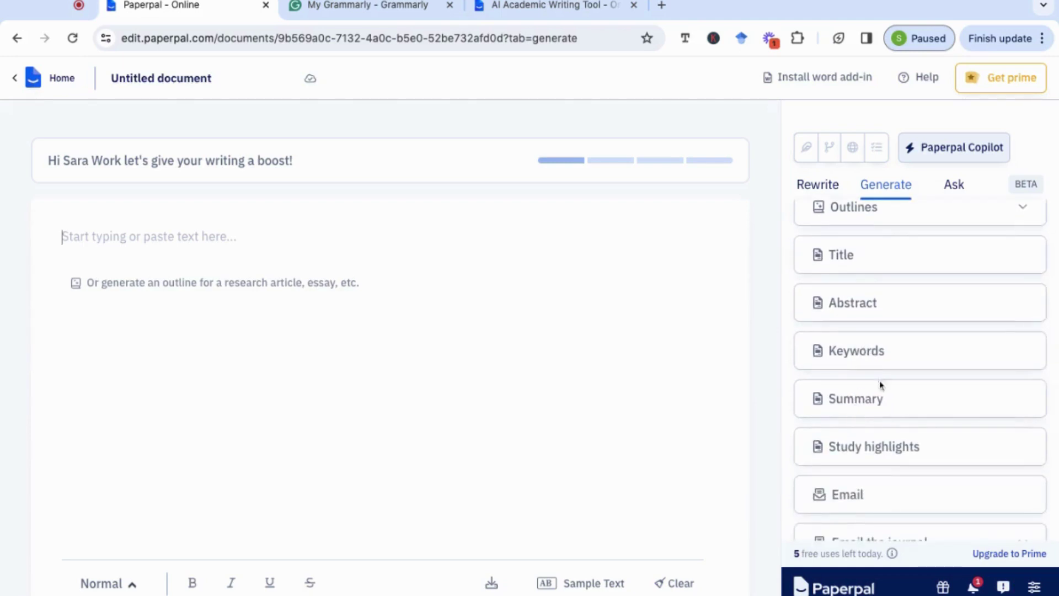
scroll(870, 405, up, 5)
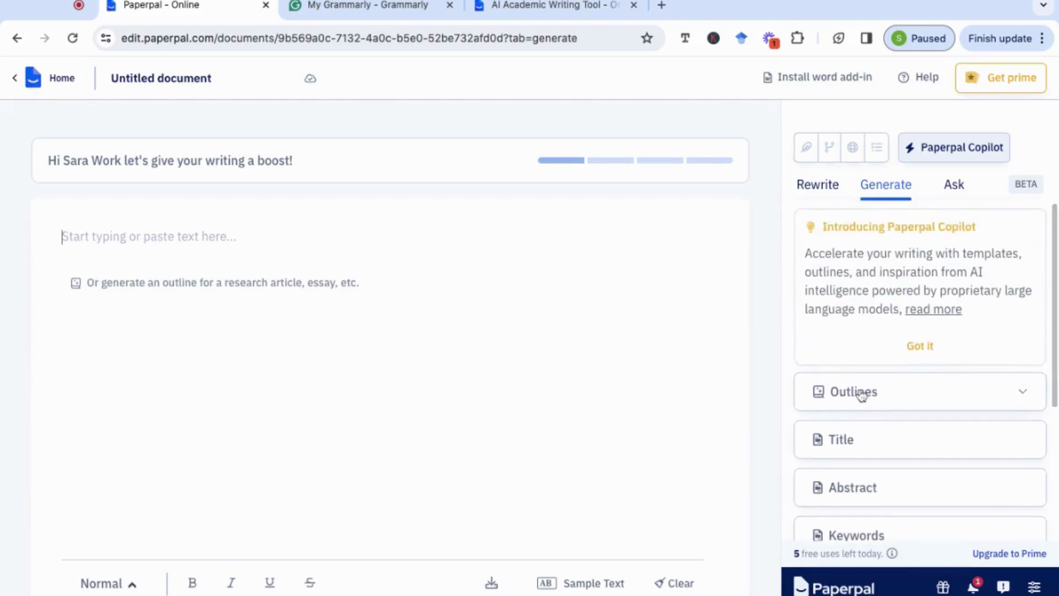
click(861, 396)
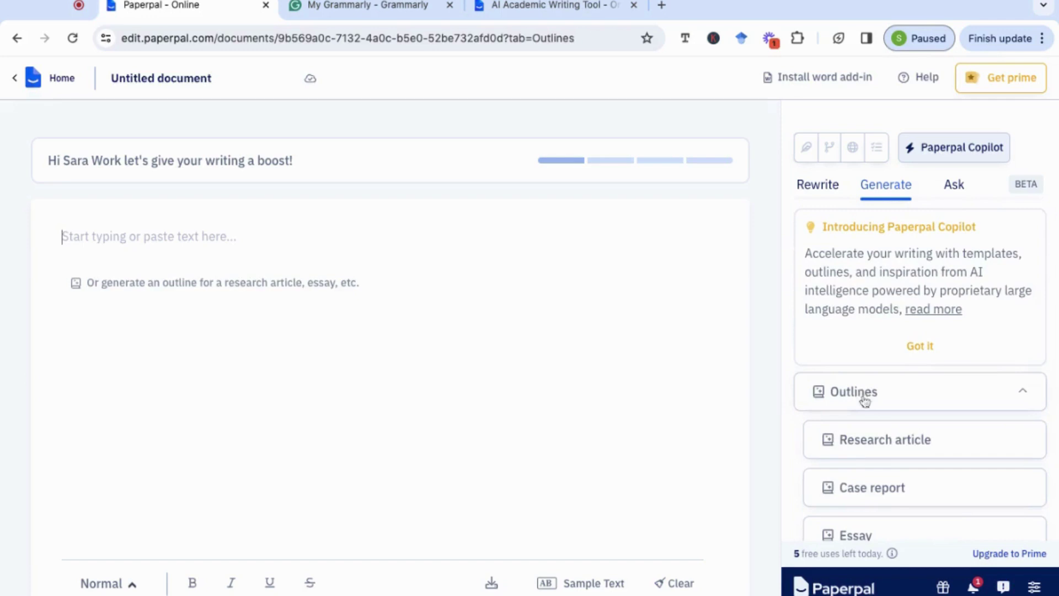
scroll(878, 433, down, 2)
scroll(879, 414, down, 2)
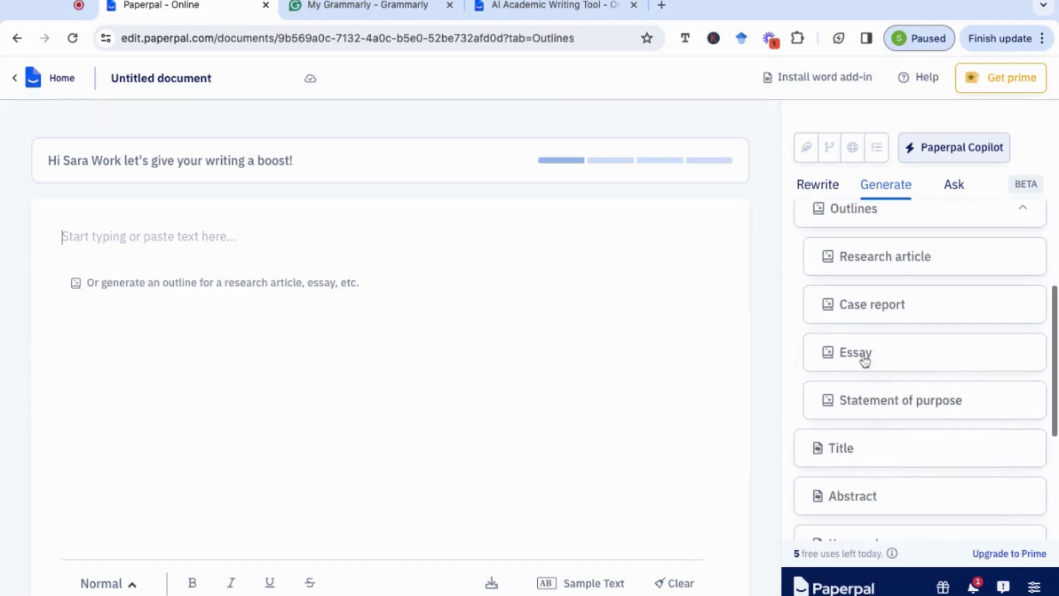
click(863, 363)
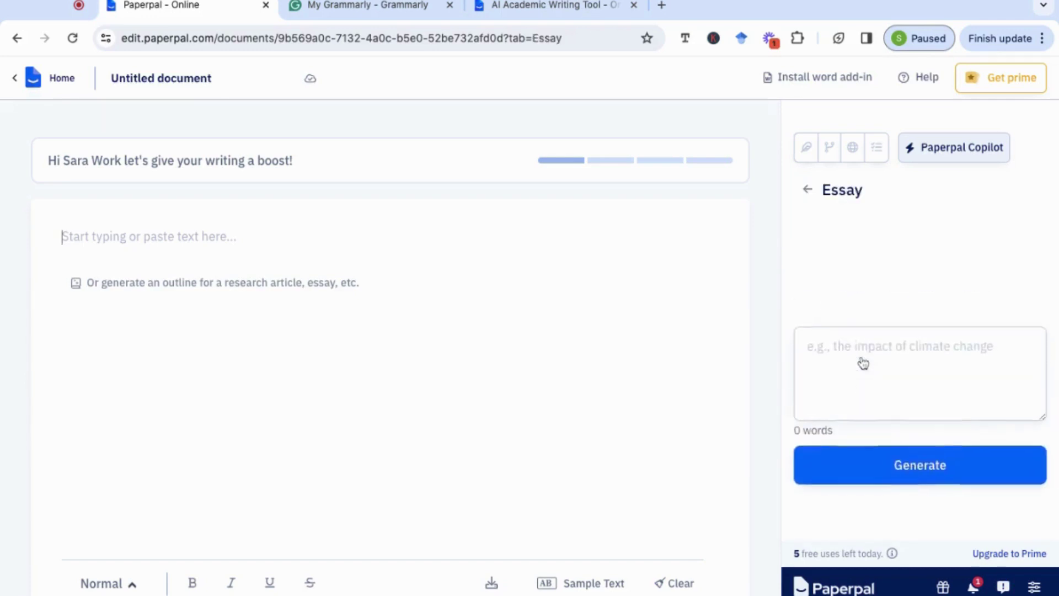
Generate an essay outline on "impact of digital games in higher education" and insert it into the document
click(847, 355)
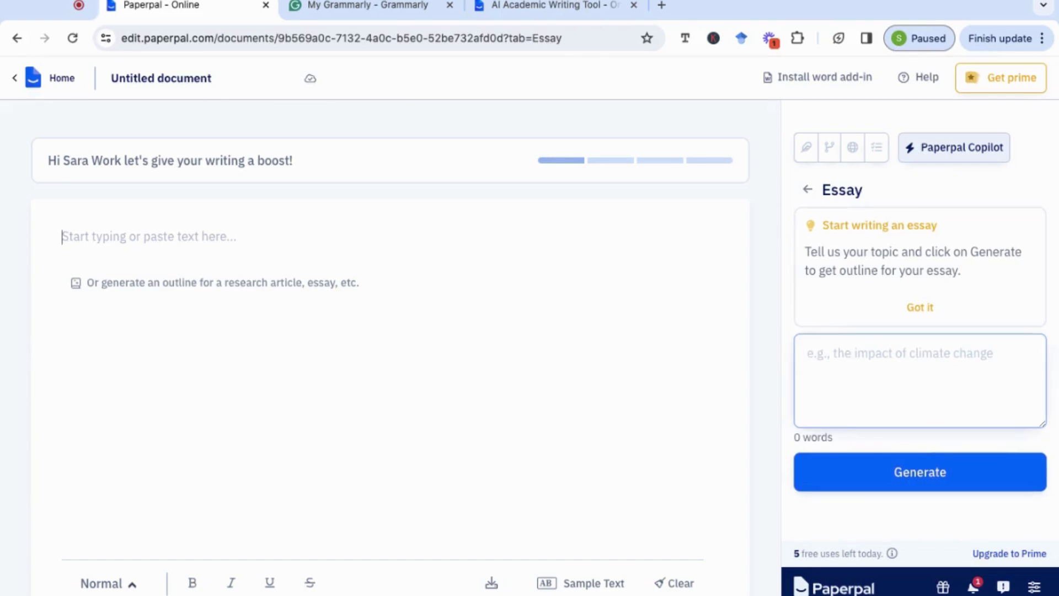
text(impact o)
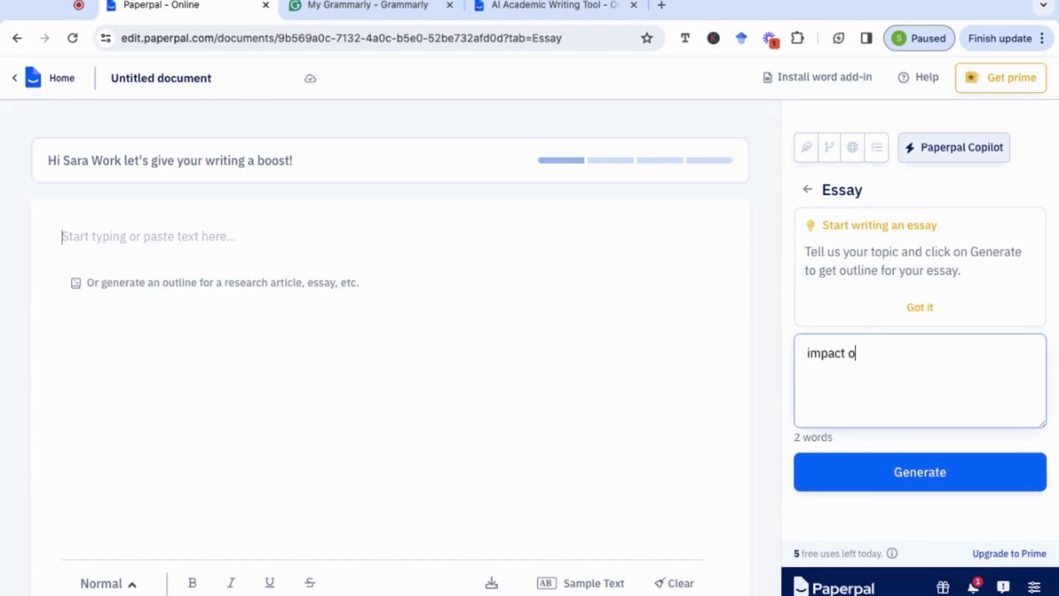
text(f digital games in )
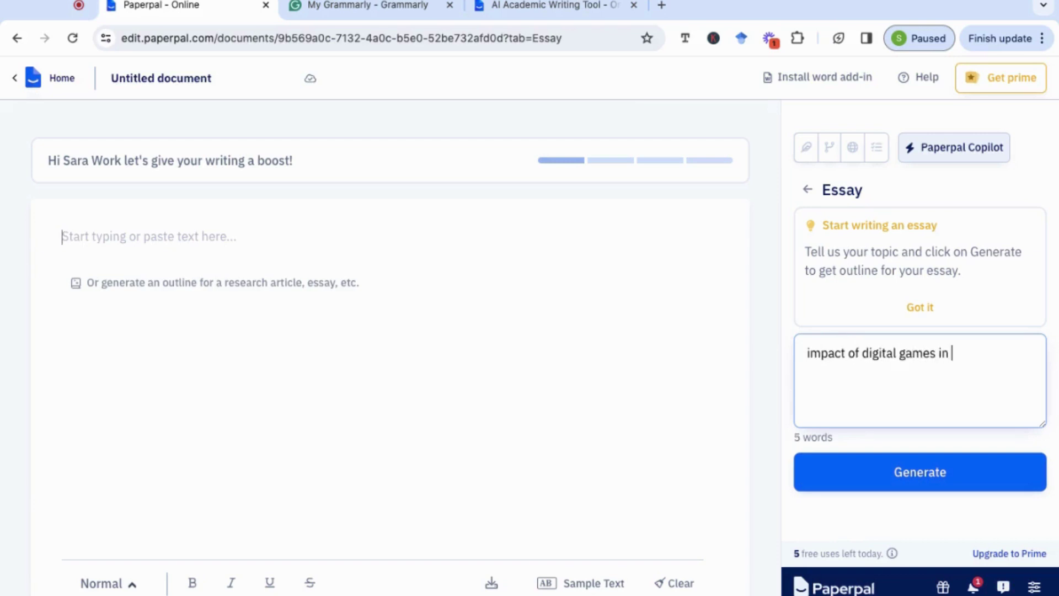
text(higher educa)
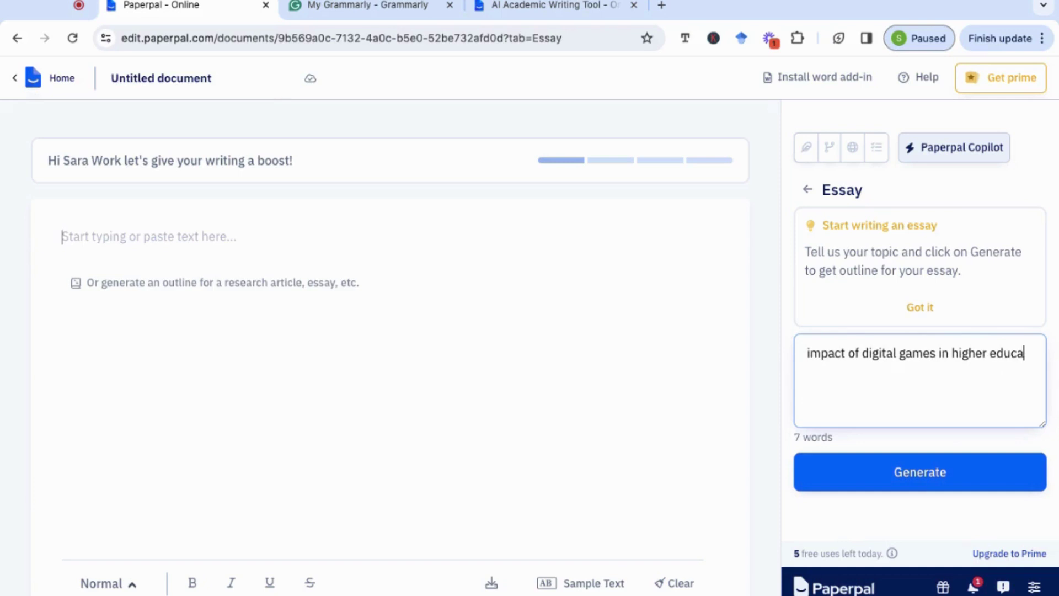
text(tion)
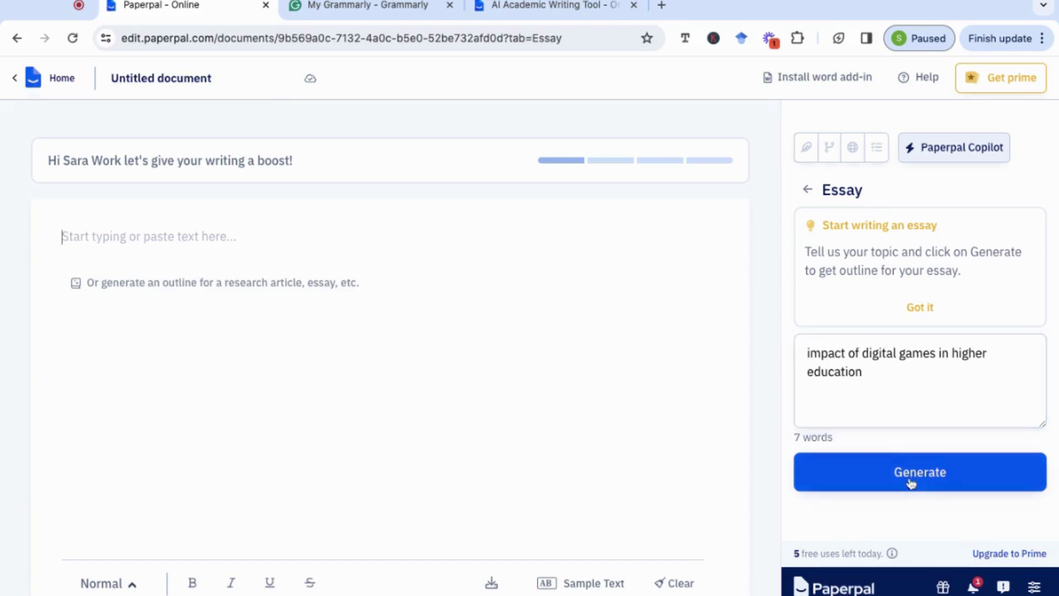
click(911, 484)
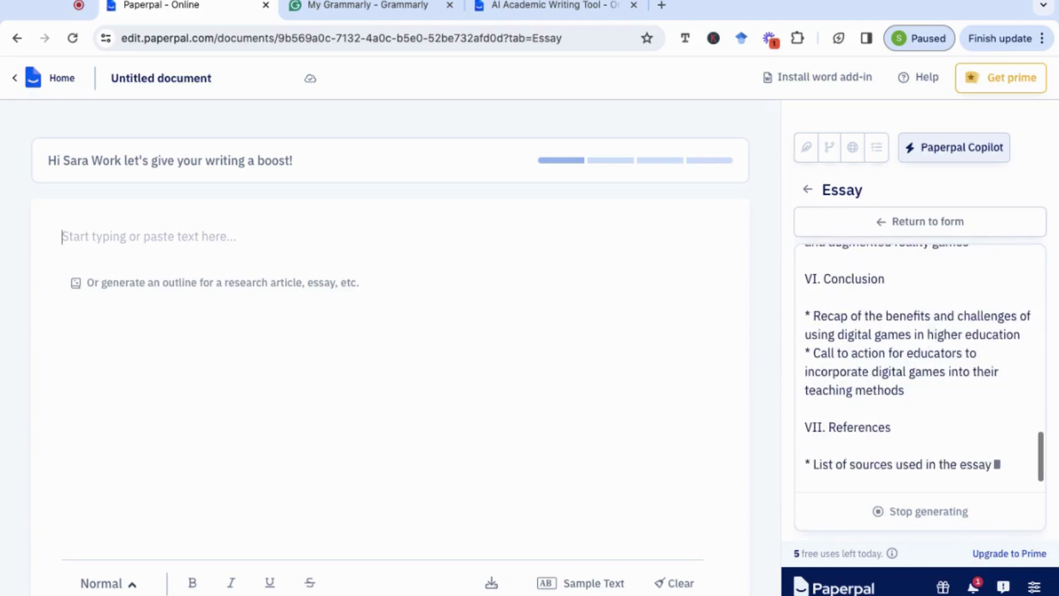
click(856, 461)
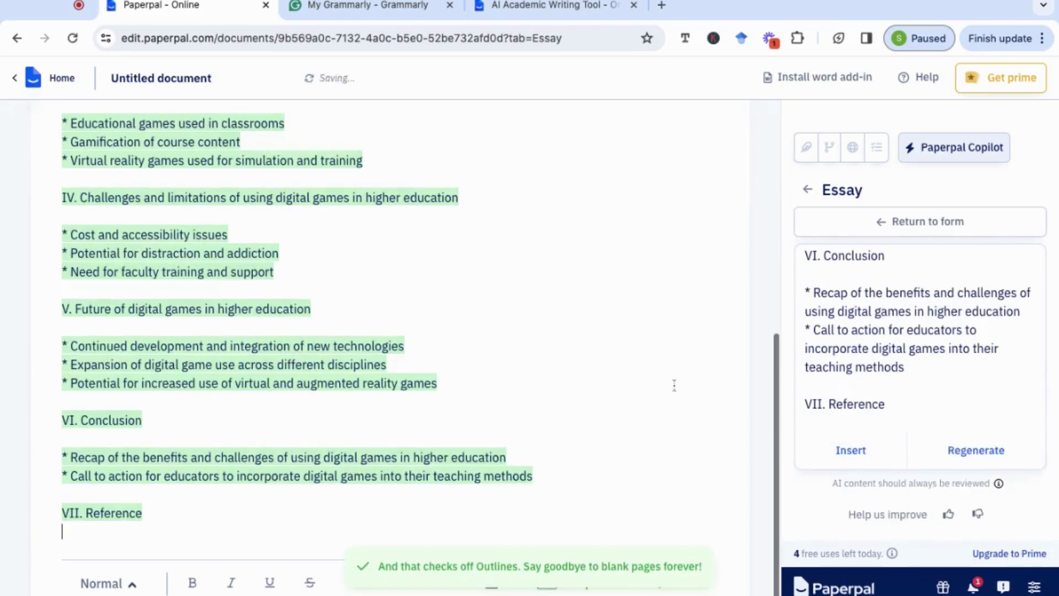
Review the inserted essay outline's sections from the introduction down to the conclusion
scroll(558, 302, up, 5)
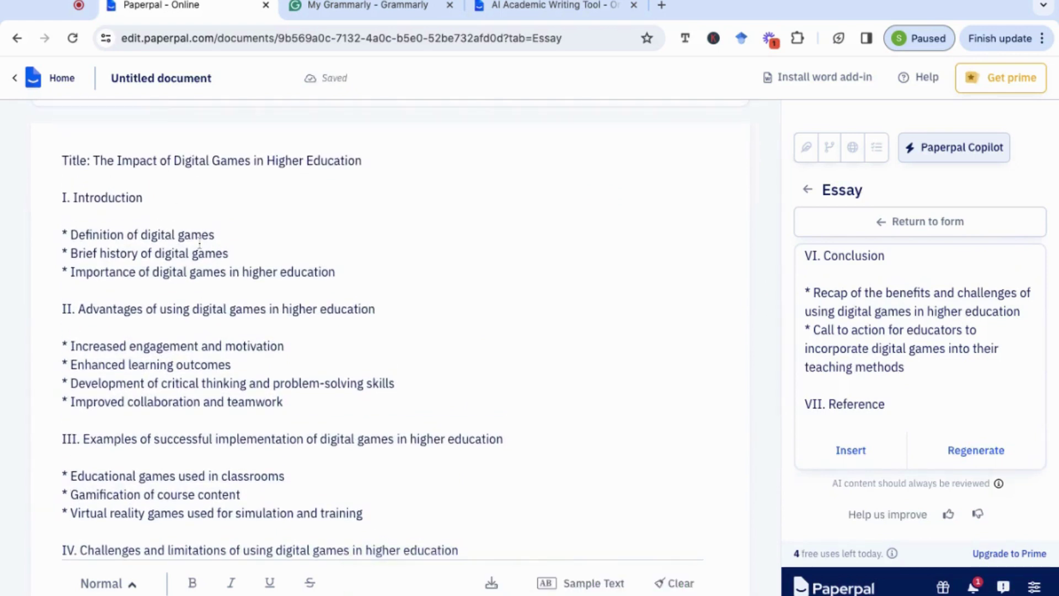
scroll(223, 263, down, 2)
scroll(223, 263, down, 1)
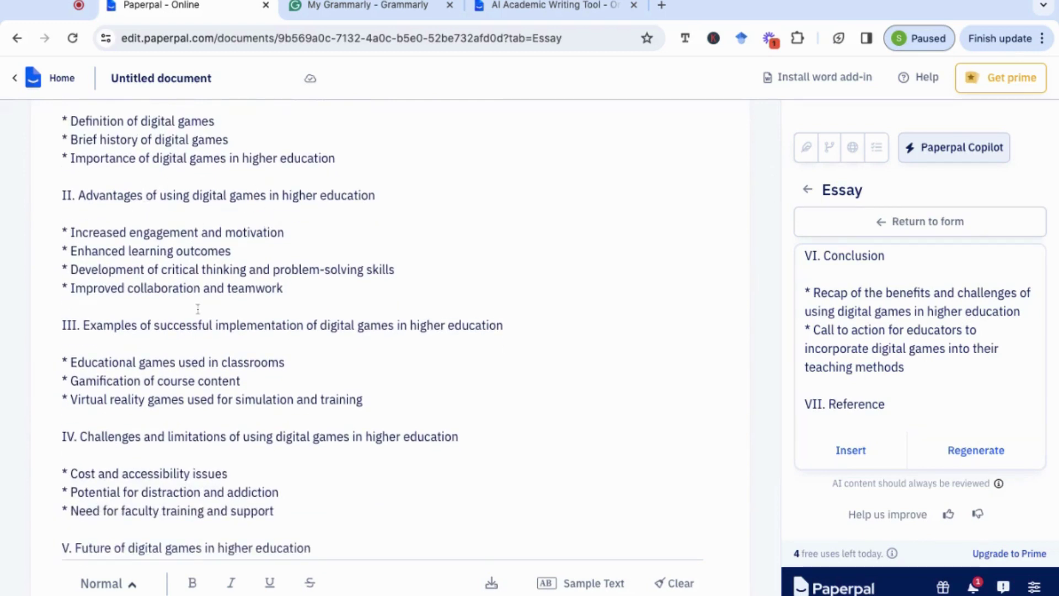
scroll(197, 308, down, 1)
scroll(387, 327, down, 2)
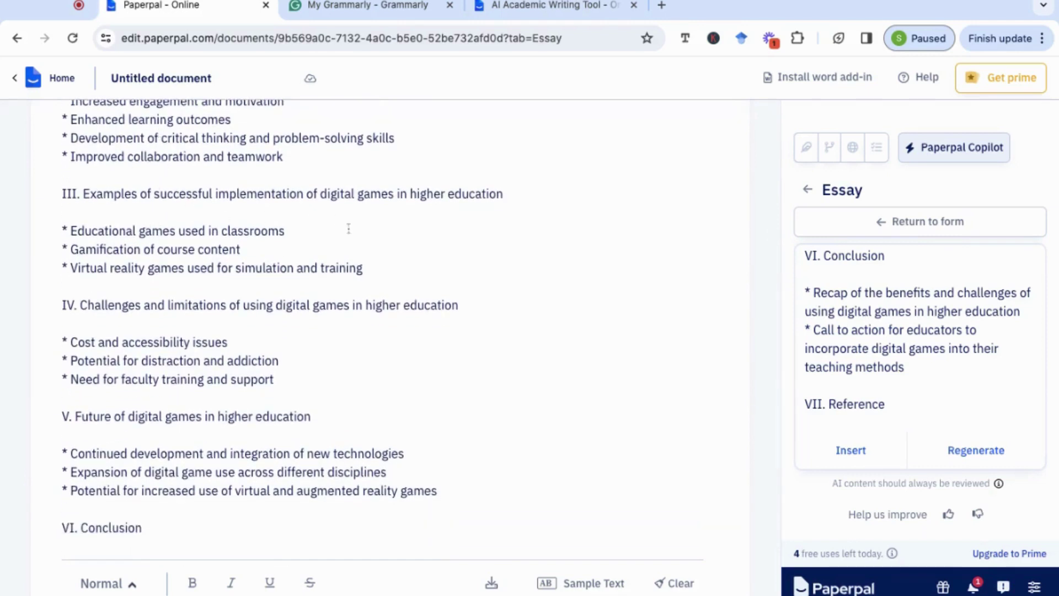
scroll(354, 247, up, 3)
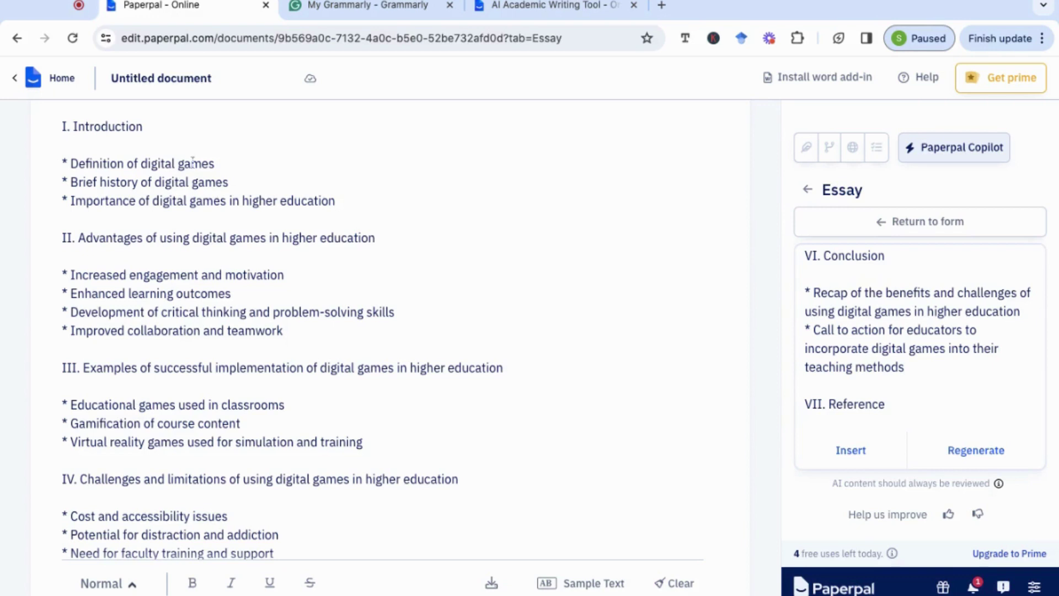
Add blank lines below the "I. Introduction" heading and paste the copied Online Learning text there
click(105, 143)
key(Return)
key(Return)
key(Return)
key(Return)
key(Return)
key(Return)
key(Return)
key(Return)
key(Return)
key(Return)
key(Return)
key(Return)
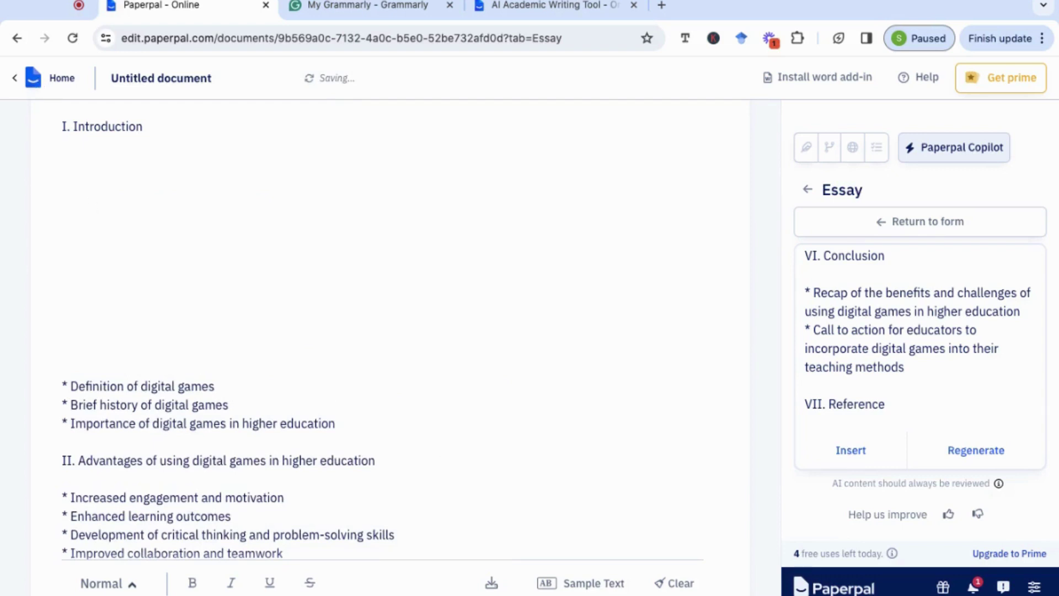
key(ctrl+v)
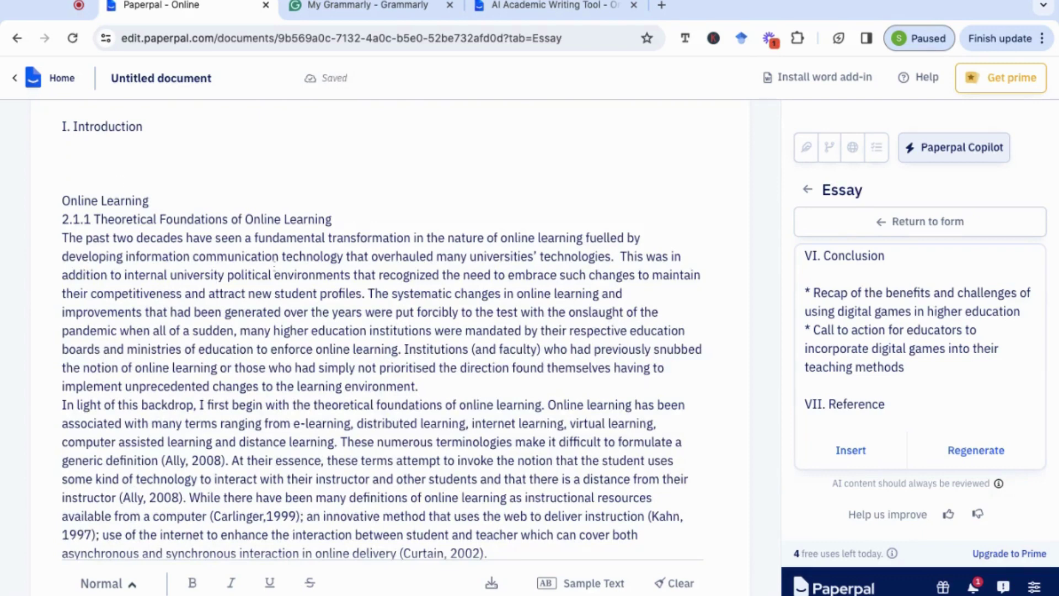
scroll(275, 264, down, 2)
scroll(274, 263, up, 2)
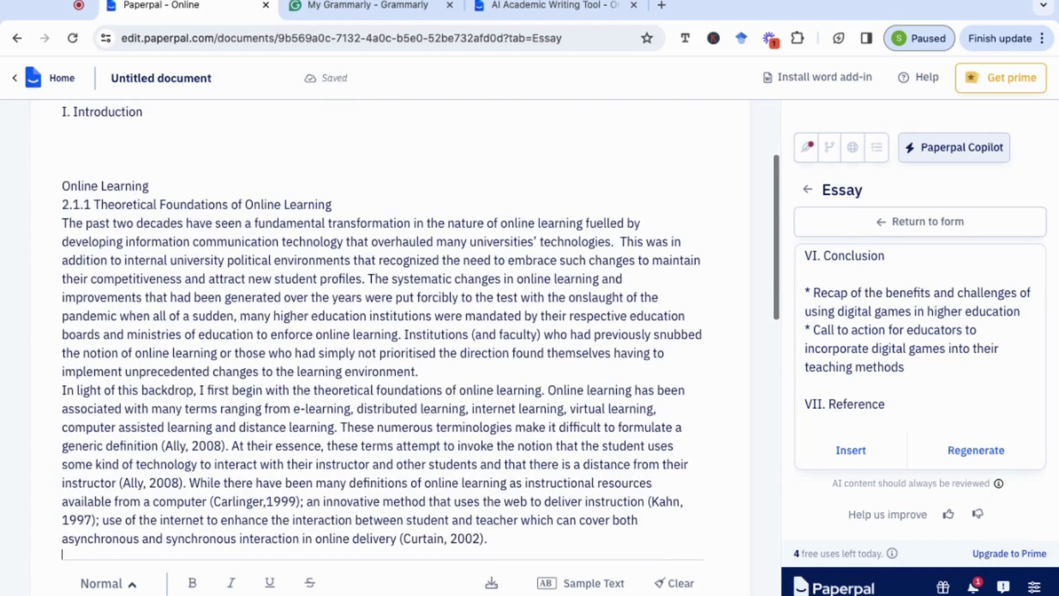
key(Return)
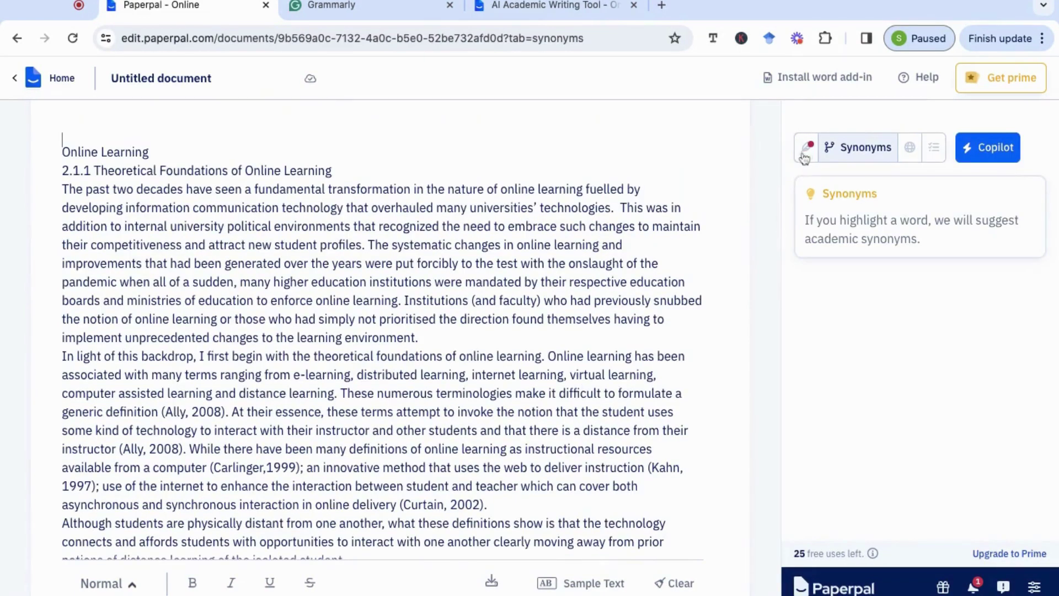
Show the language suggestions and accept all changes for the first sentence, replacing "developing" with "the development of"
click(807, 153)
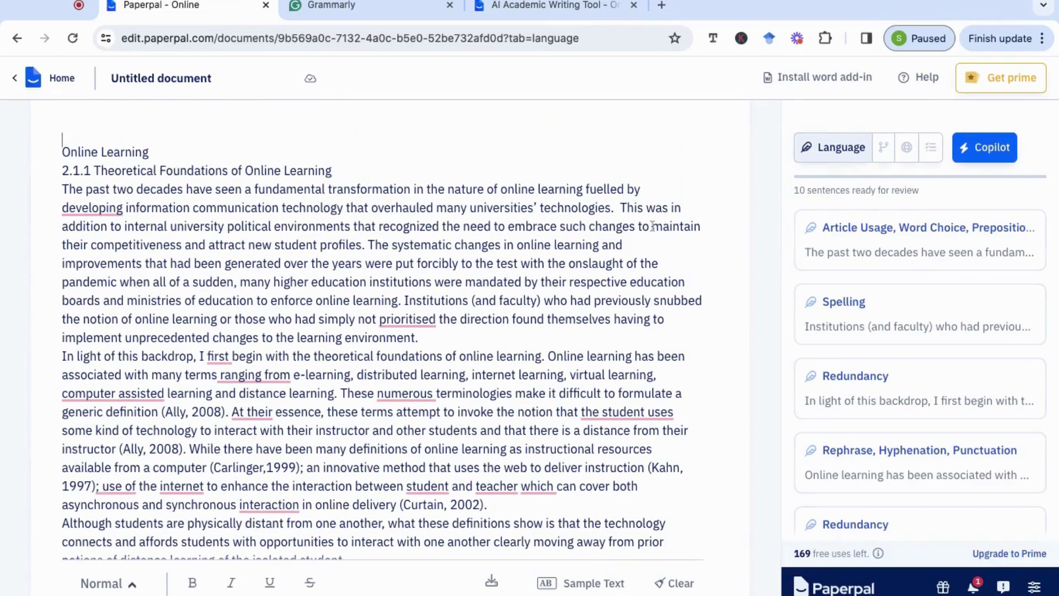
scroll(451, 210, down, 1)
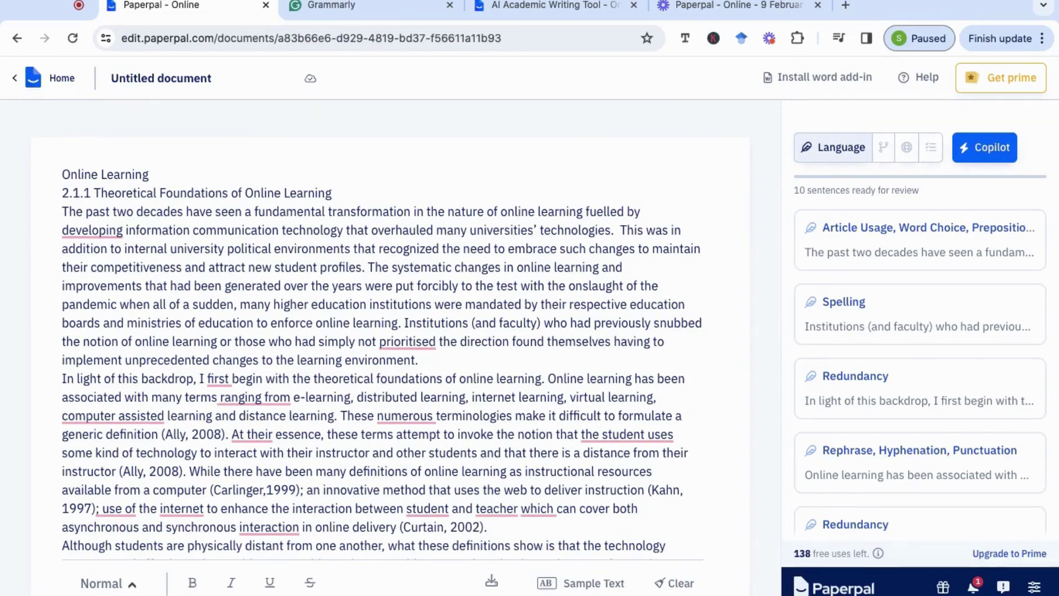
click(84, 161)
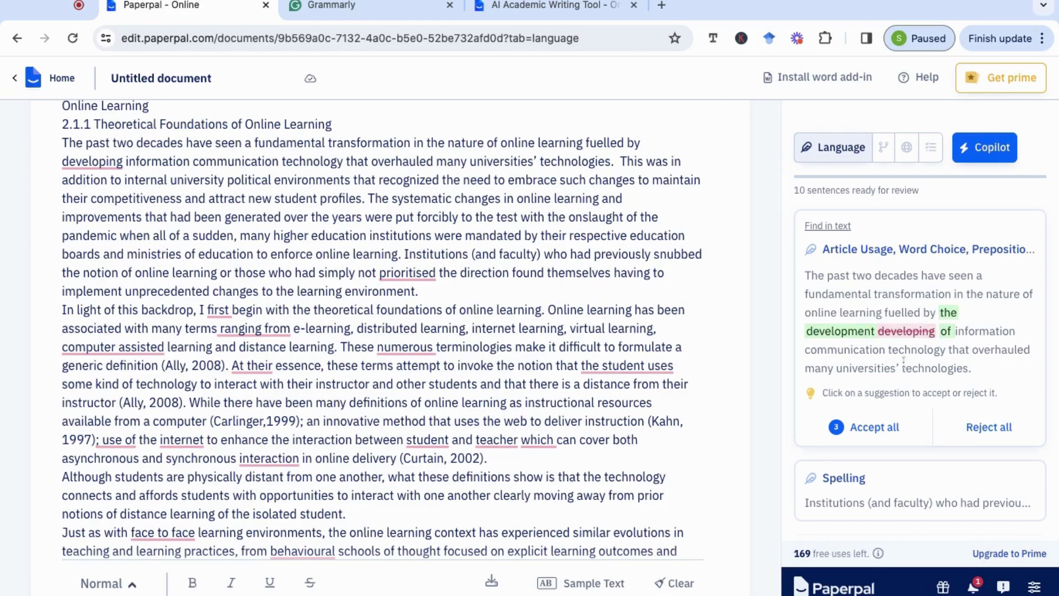
click(890, 432)
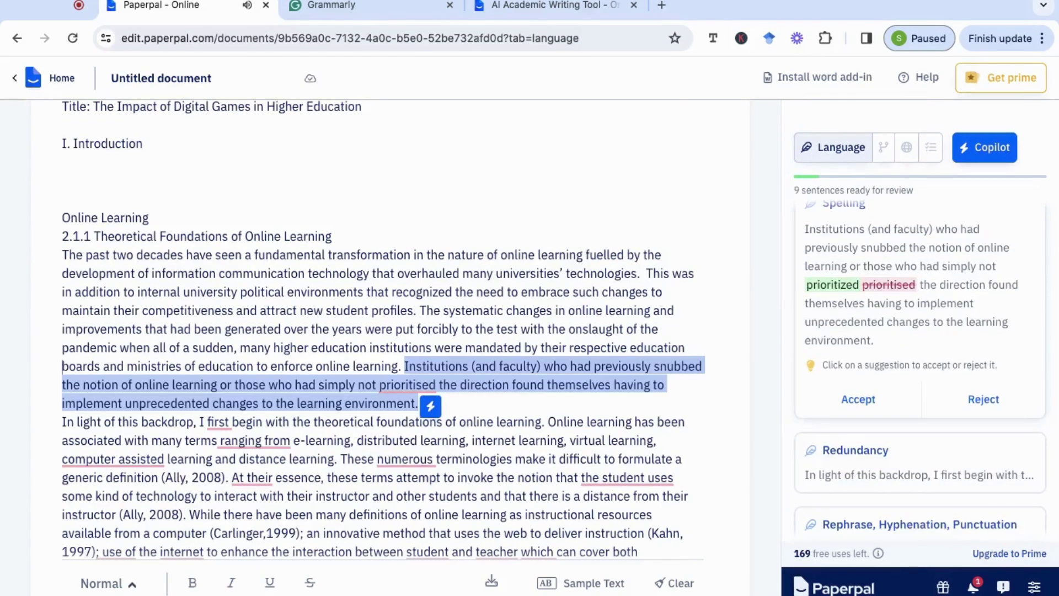
Accept the redundancy suggestion that removes "first" from the sentence beginning "In light of this backdrop"
scroll(427, 375, down, 1)
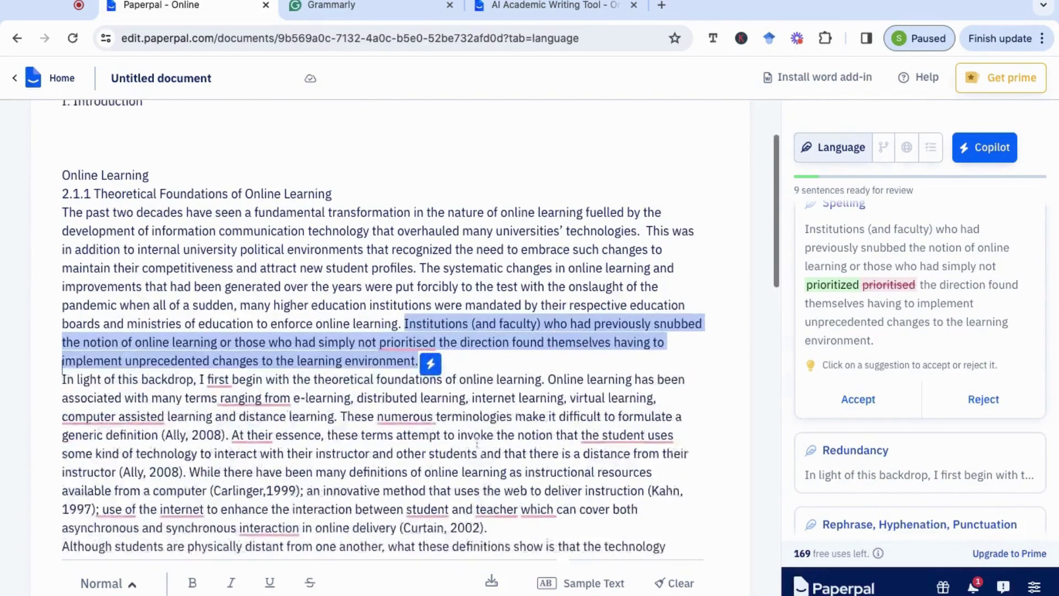
click(404, 330)
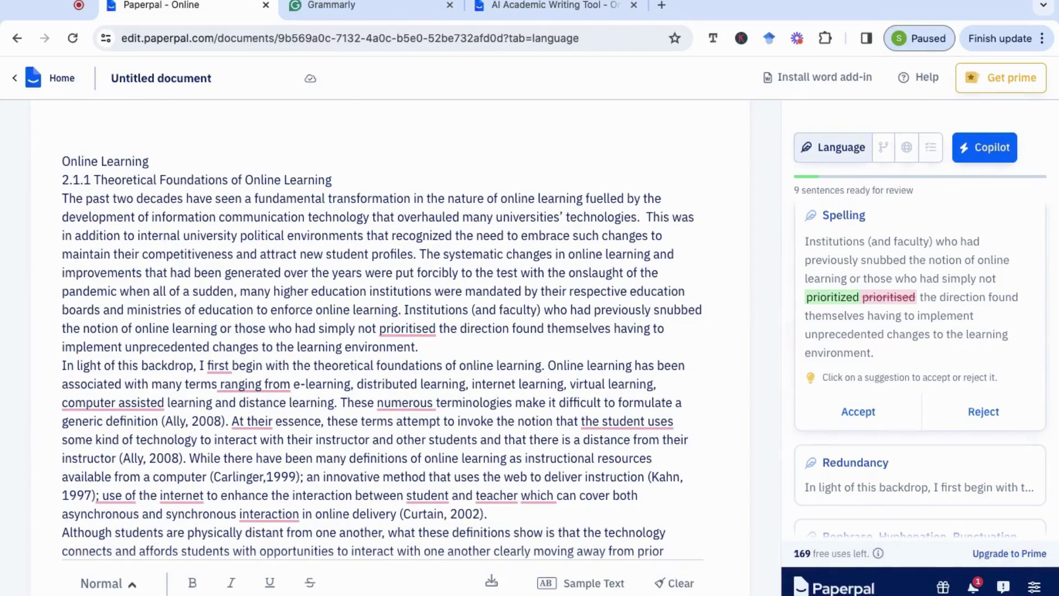
scroll(920, 369, down, 1)
scroll(660, 303, down, 3)
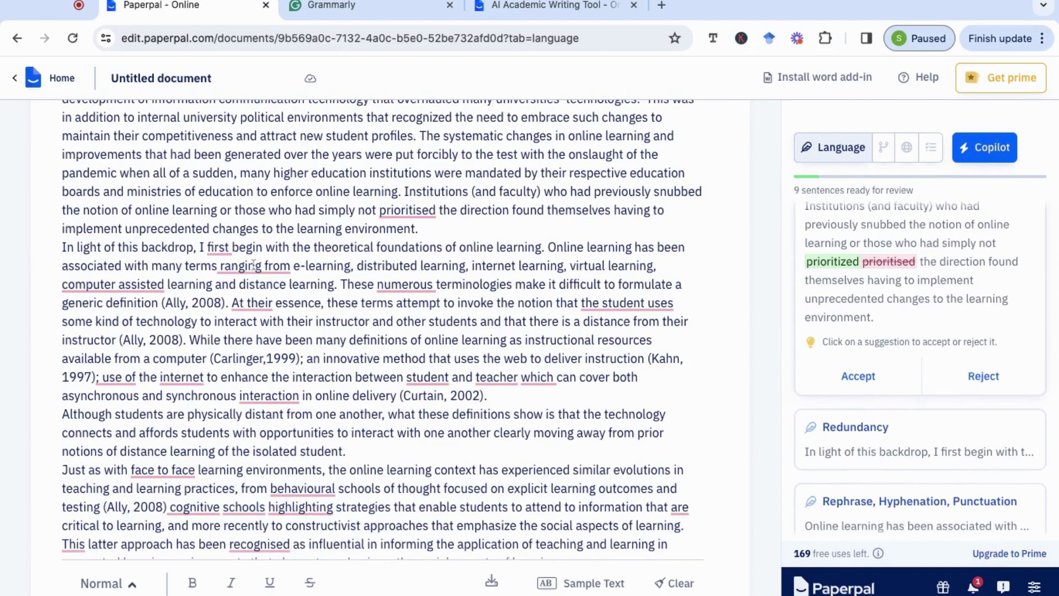
scroll(257, 250, down, 1)
click(216, 200)
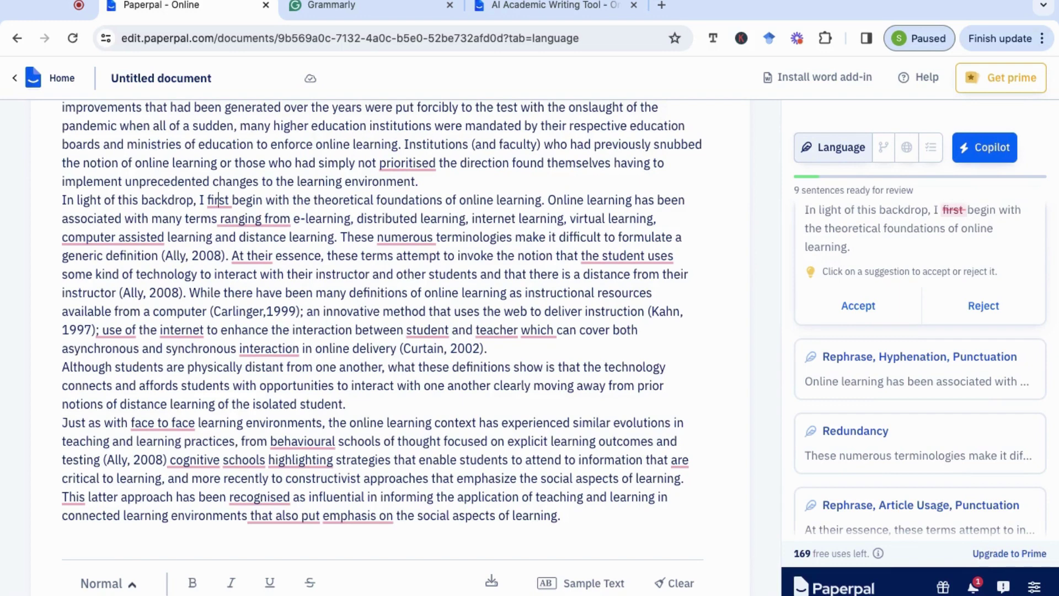
click(858, 306)
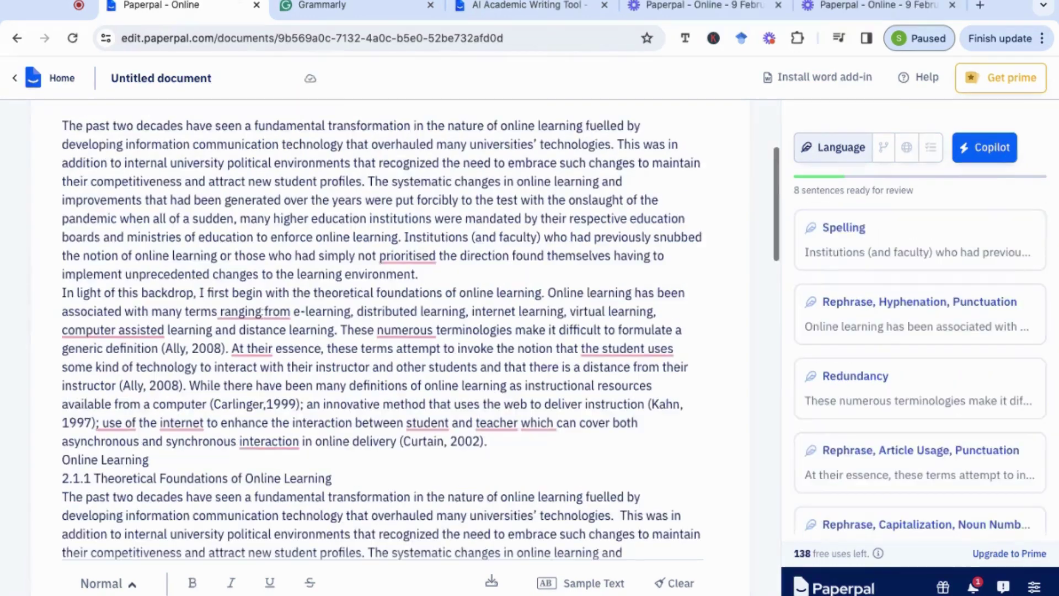
Accept all suggestions for the sentence "Online learning has been associated with many terms" and remove "numerous" from the sentence after it
click(839, 327)
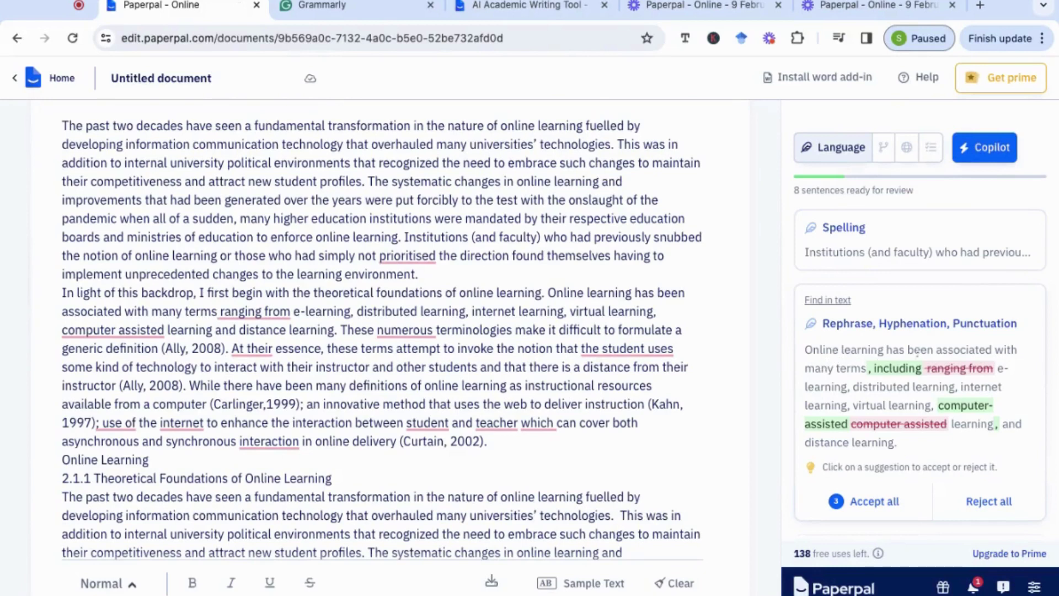
scroll(909, 352, down, 1)
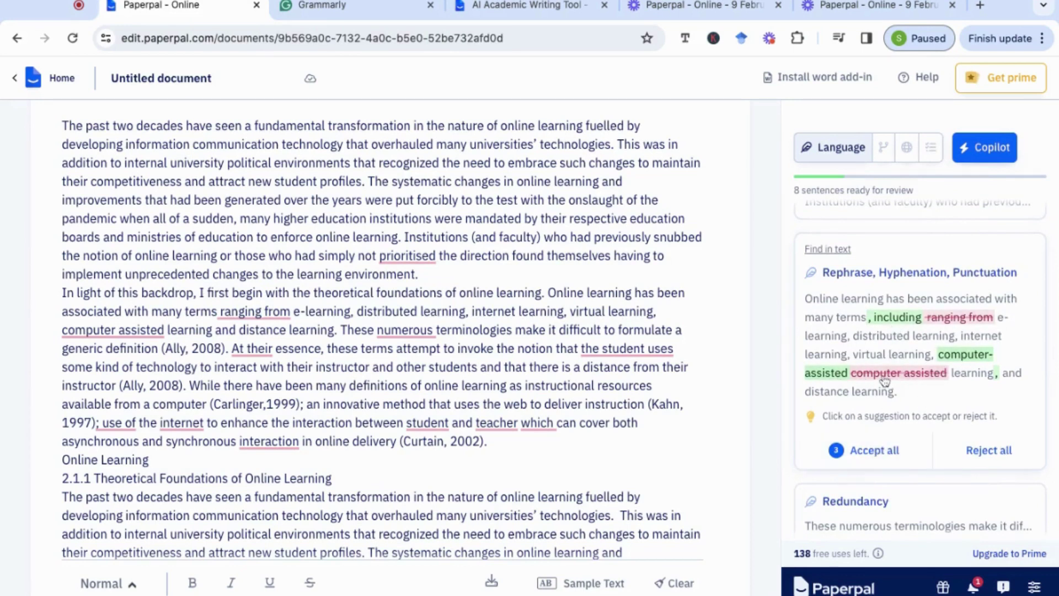
click(876, 451)
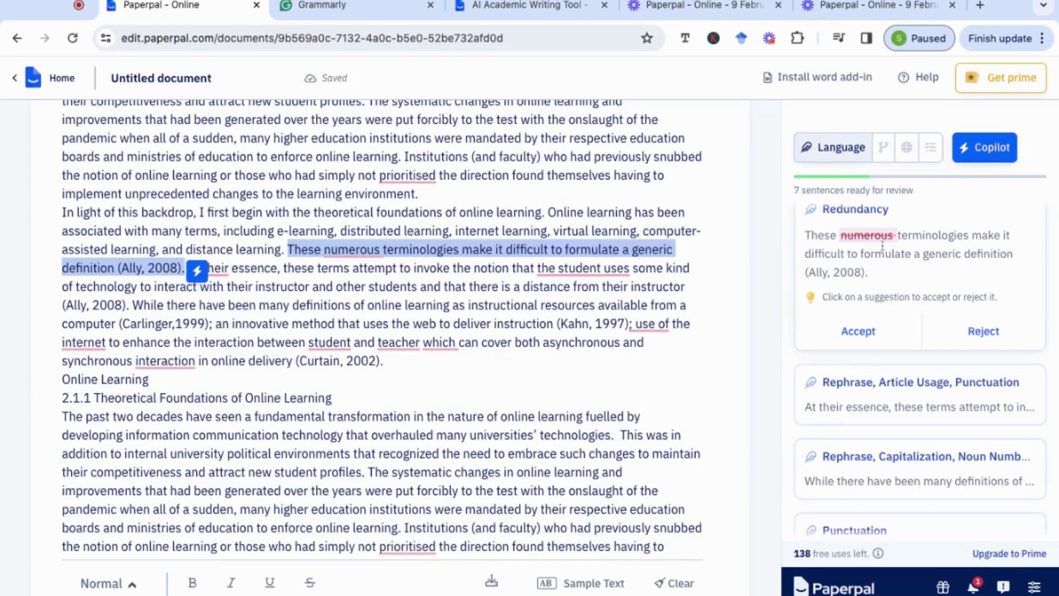
click(859, 332)
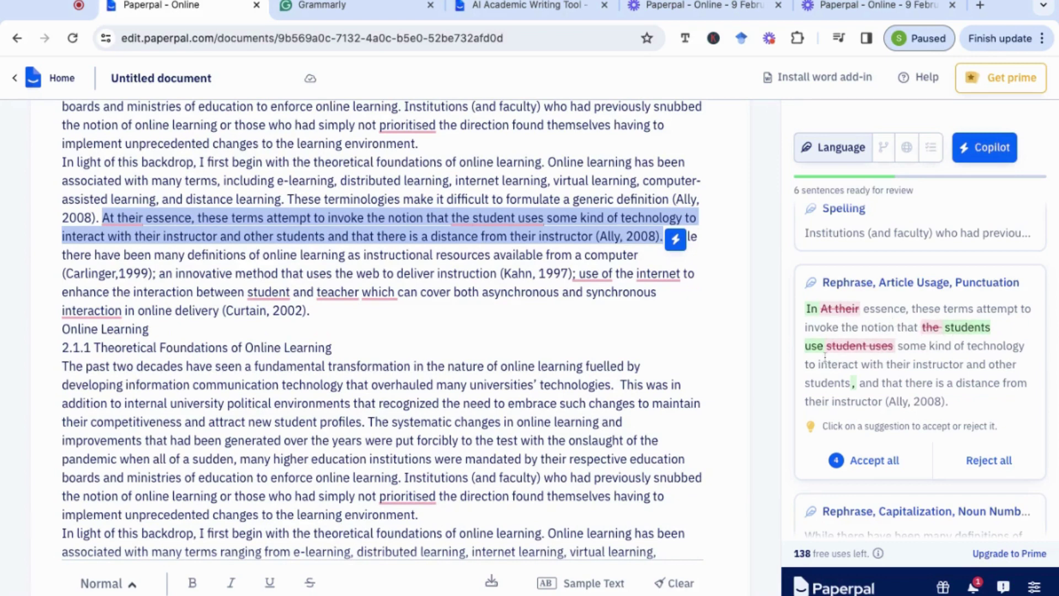
Accept all suggestions for the sentences beginning "At their essence" and "While there have been many definitions"
click(870, 460)
scroll(484, 291, down, 1)
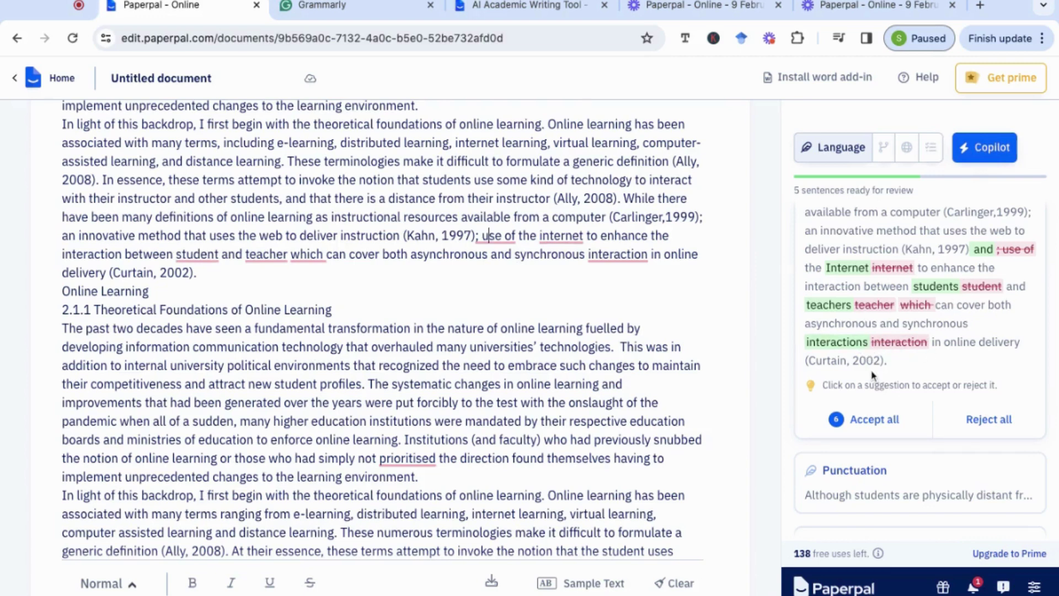
click(885, 420)
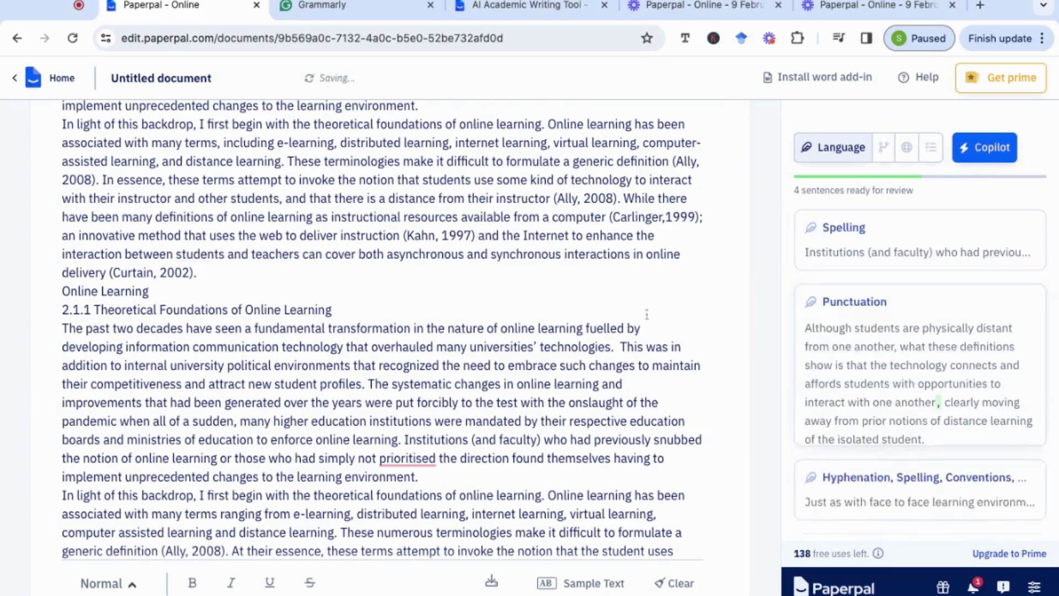
scroll(625, 297, up, 4)
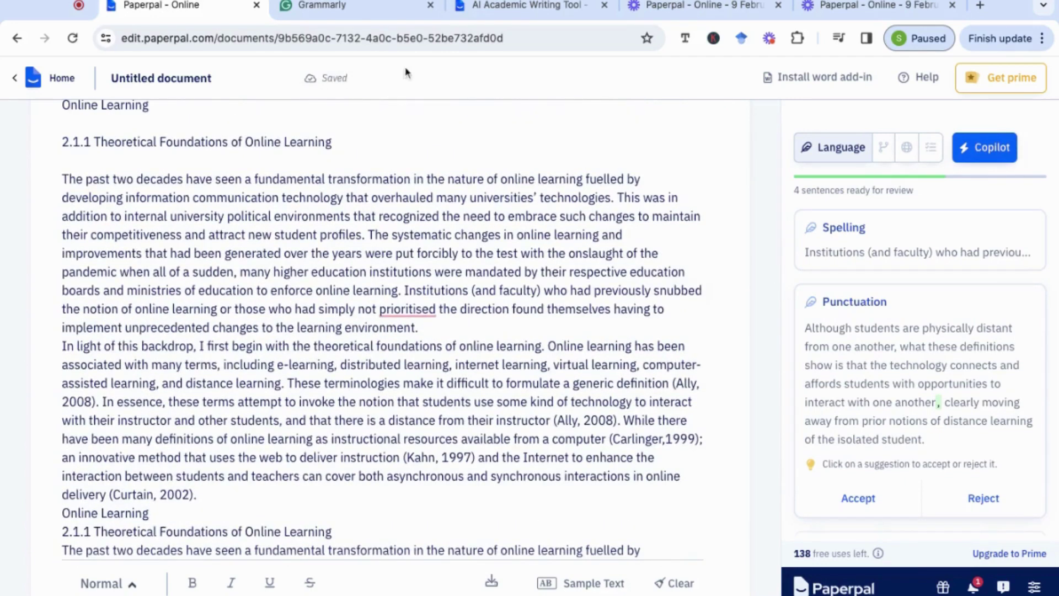
Switch to the Grammarly document, dismiss replacing "in the nature of" with "like", and accept adding "the" before "developing"
click(349, 15)
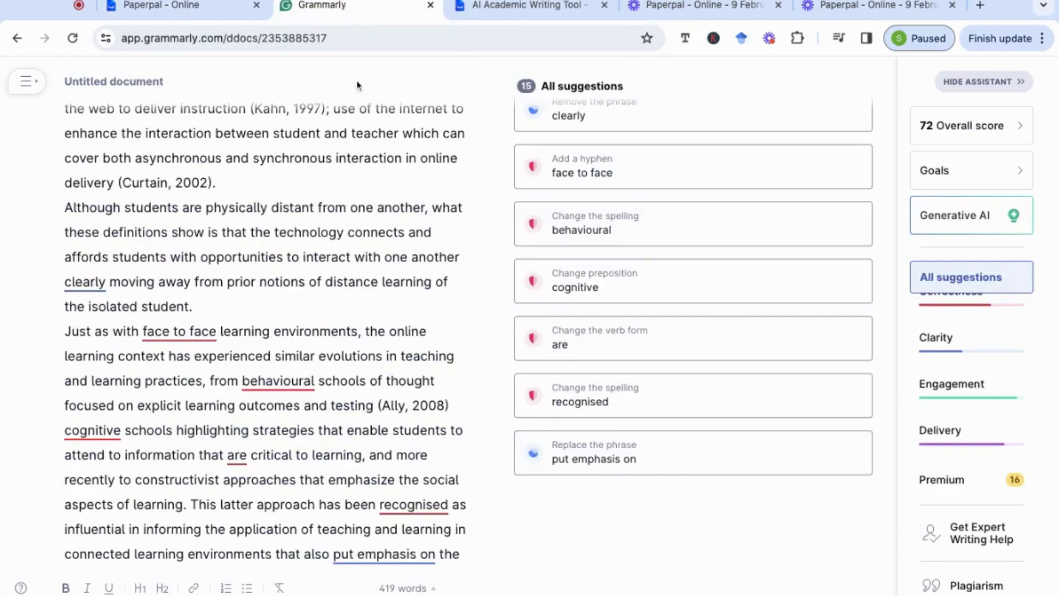
scroll(310, 149, up, 10)
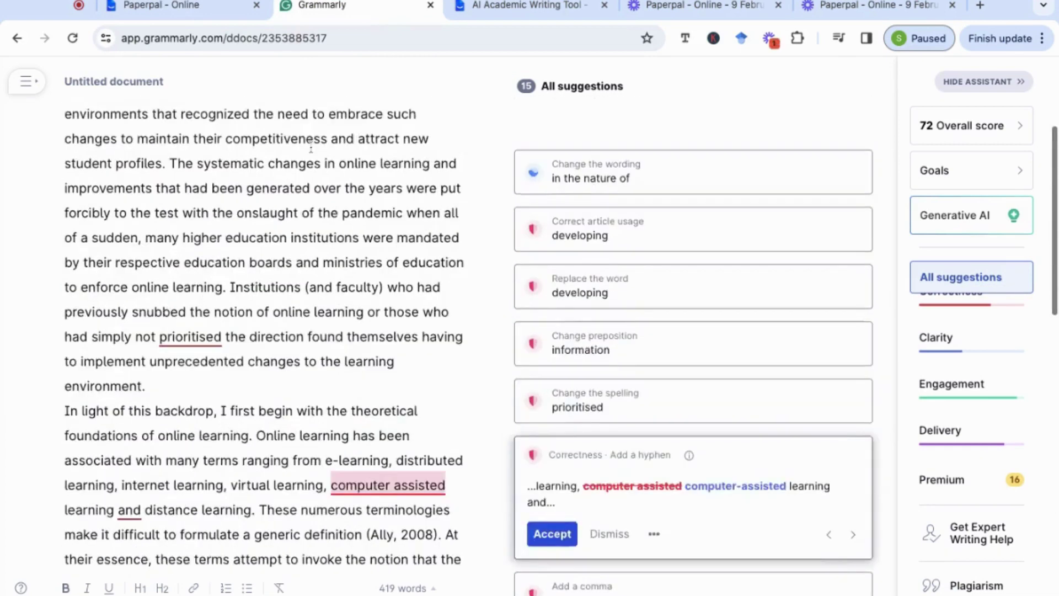
scroll(310, 149, up, 4)
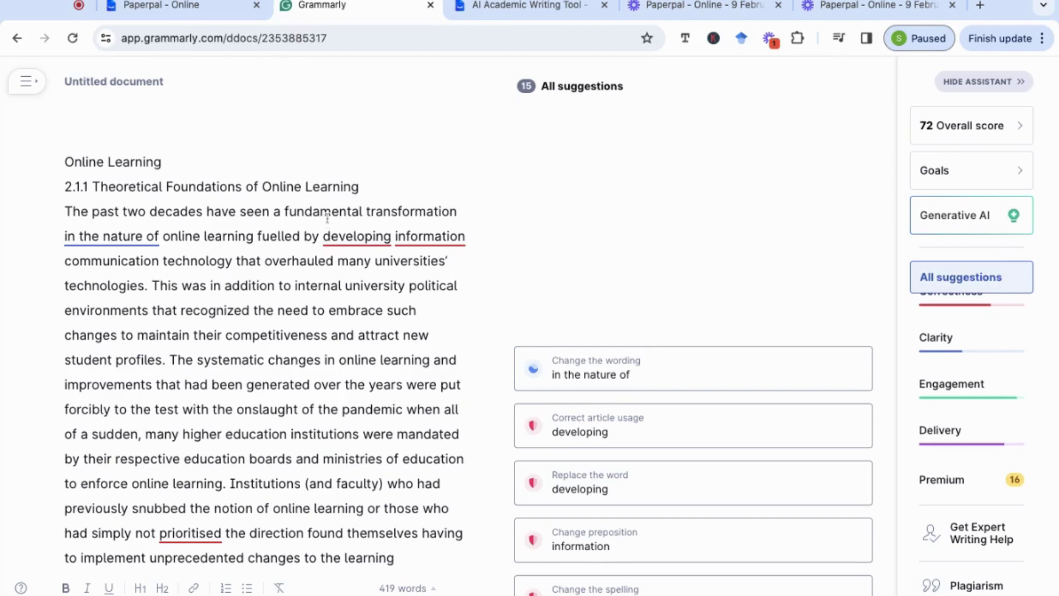
scroll(342, 311, down, 1)
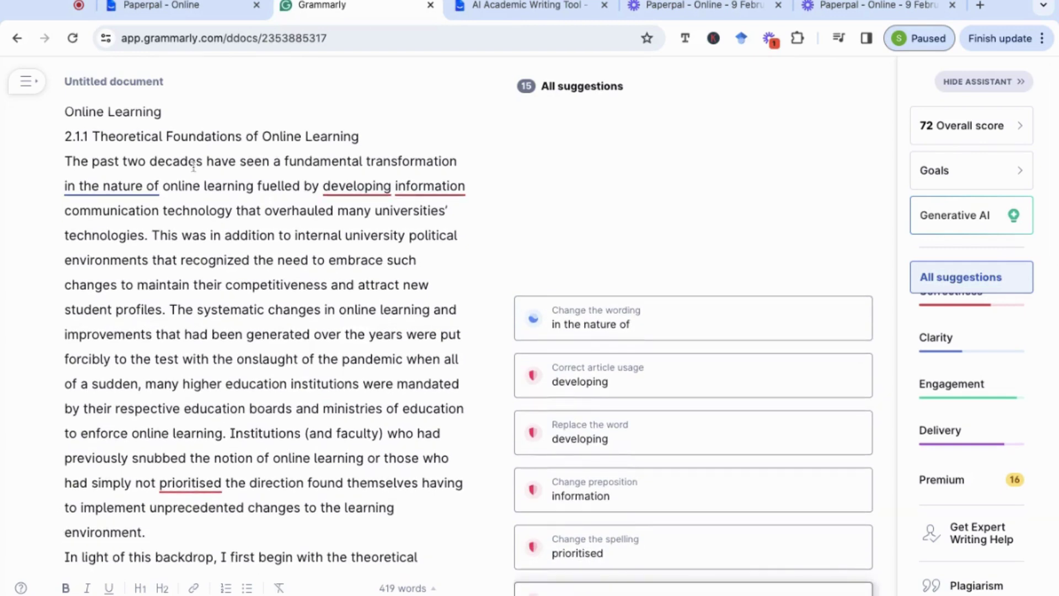
scroll(281, 275, up, 1)
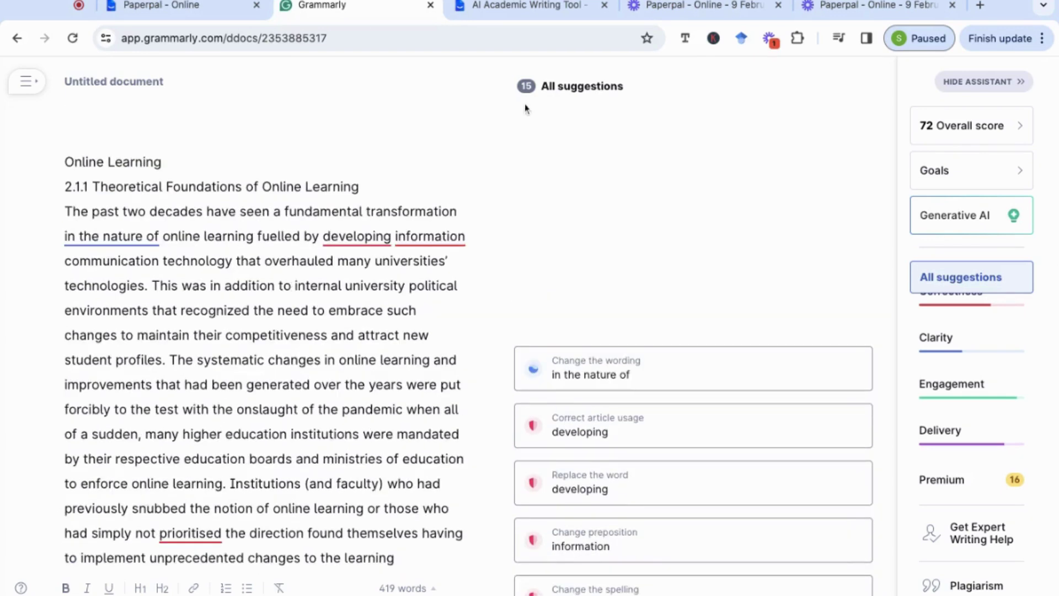
scroll(555, 215, down, 1)
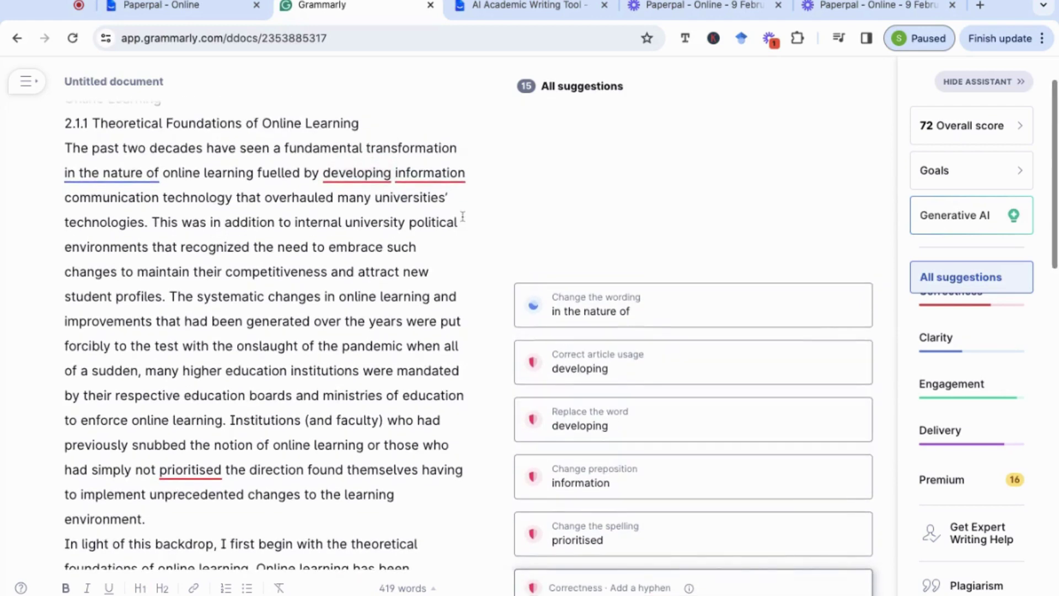
click(118, 172)
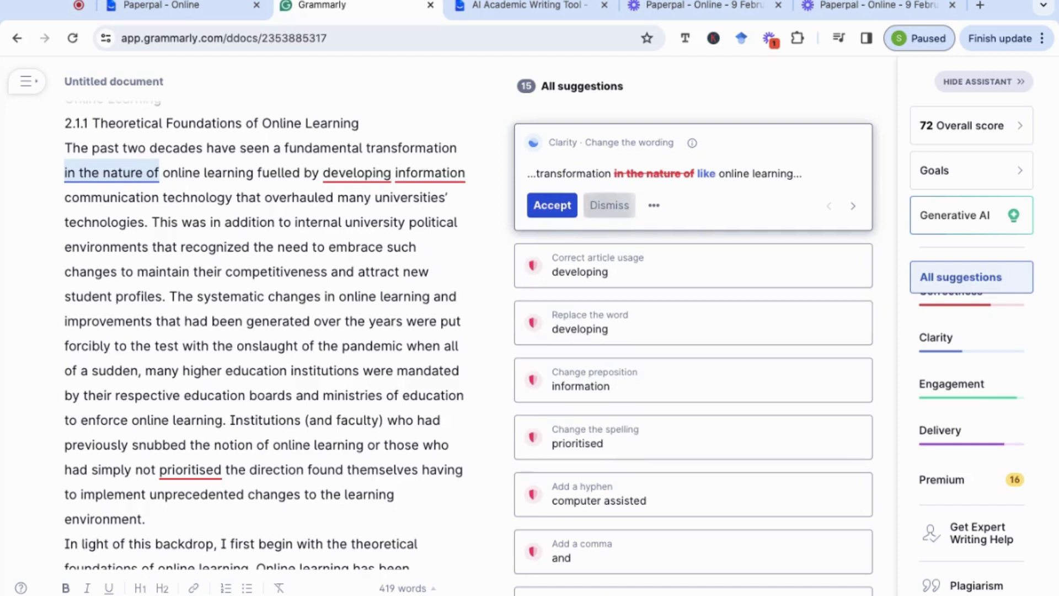
click(609, 205)
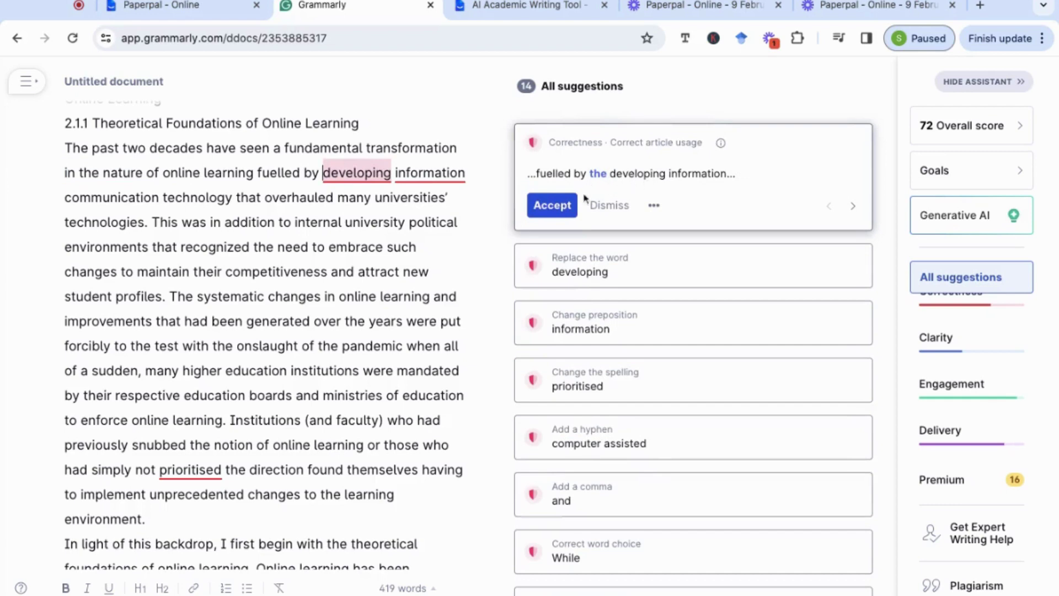
click(552, 205)
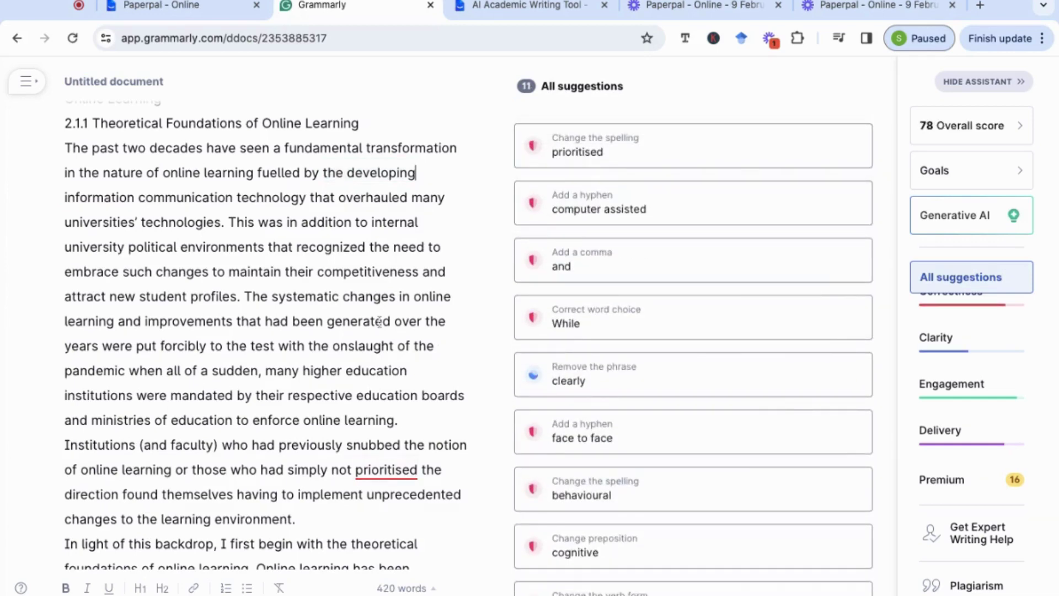
Accept the hyphen suggestion that changes "computer assisted" to "computer-assisted" in the second paragraph
scroll(379, 320, down, 3)
scroll(386, 326, down, 3)
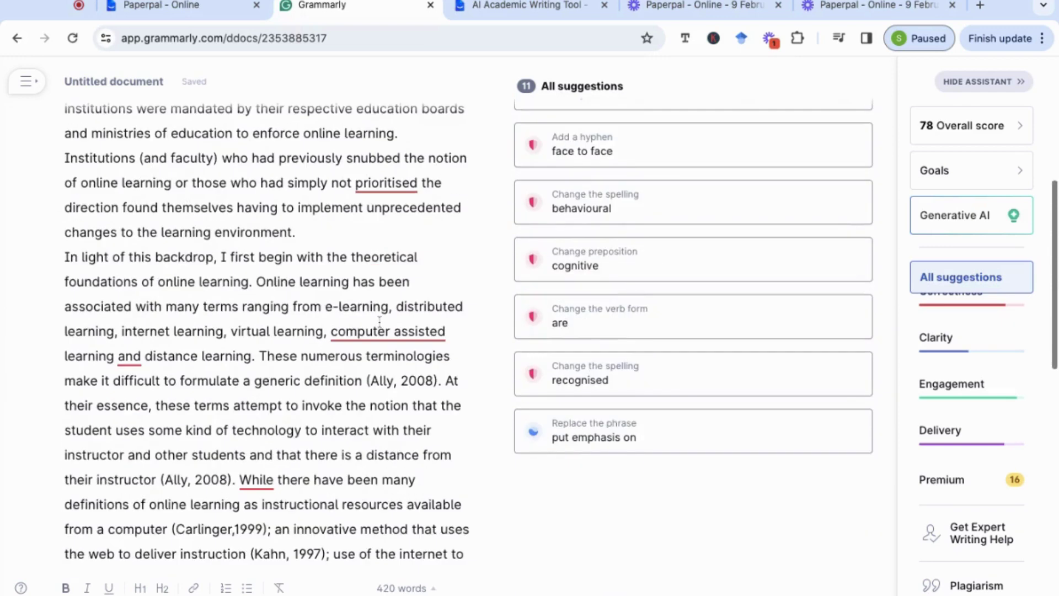
click(406, 332)
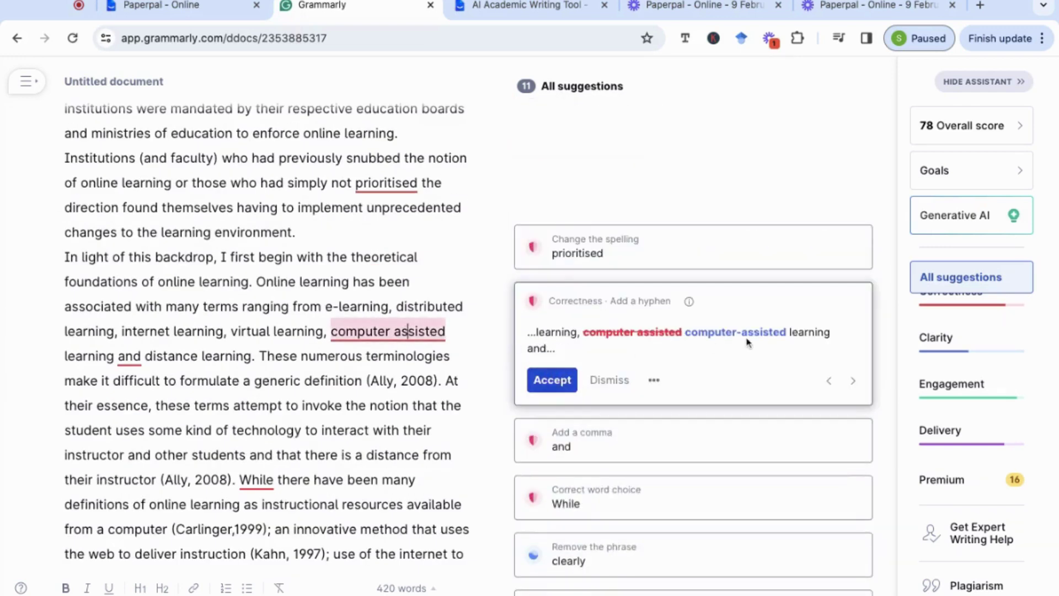
click(552, 380)
Show the word choice suggestion for "While" in the sentence about the many definitions of online learning
scroll(440, 403, down, 3)
scroll(440, 402, down, 2)
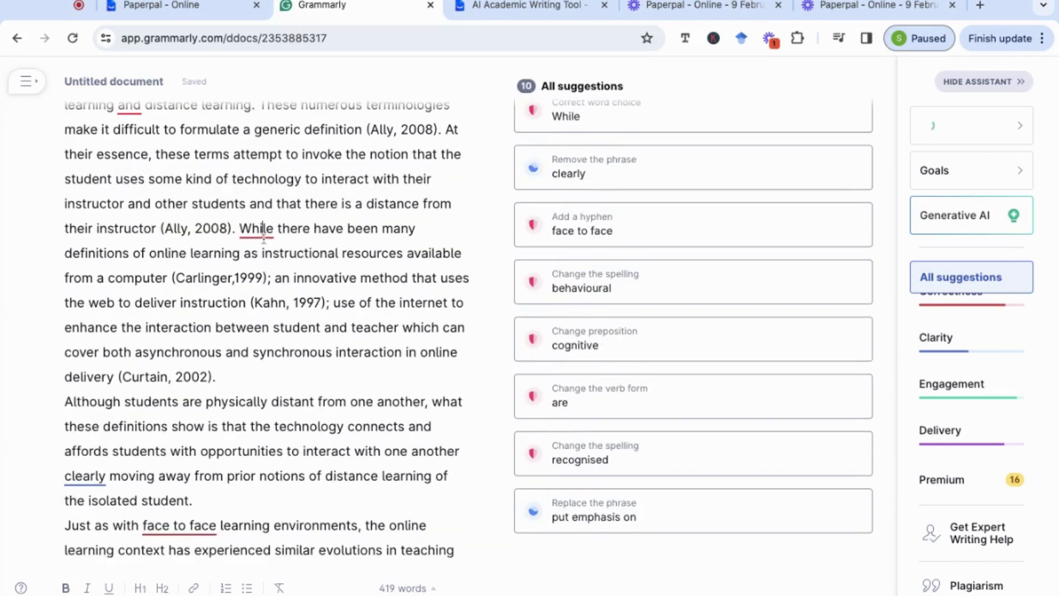
click(264, 228)
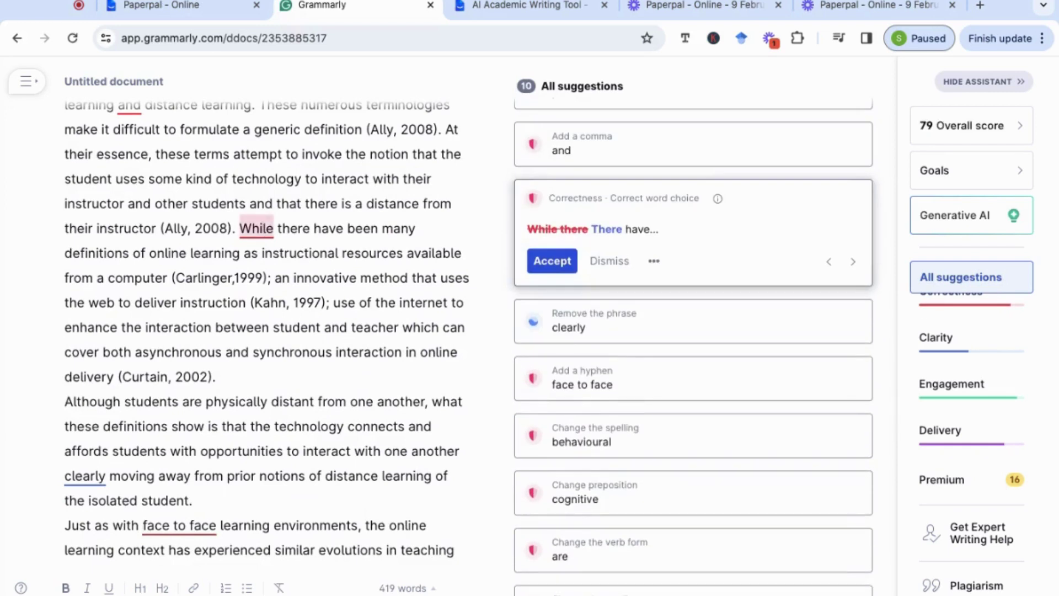
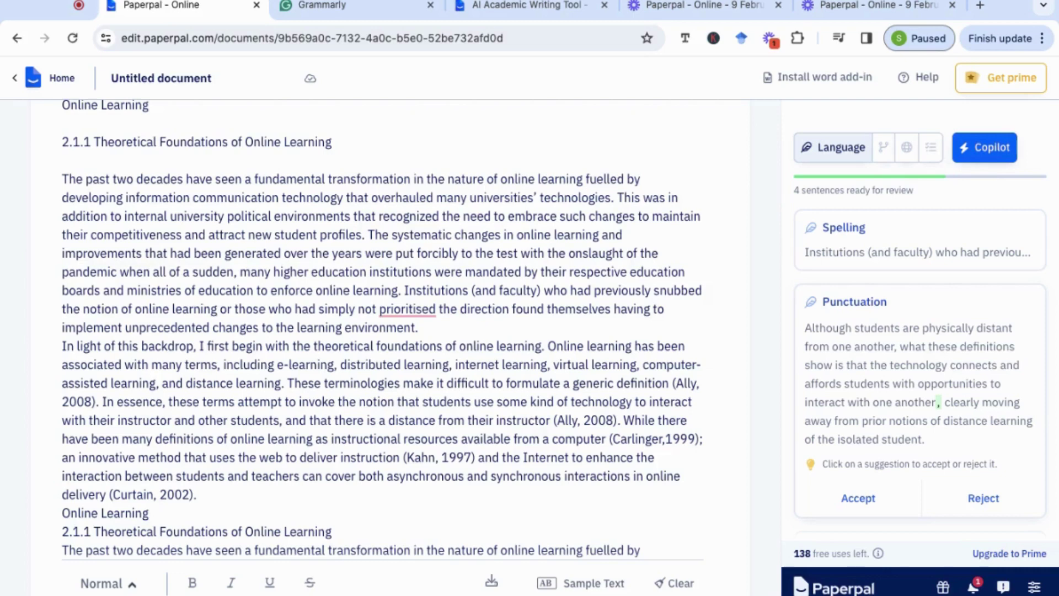
Switch to Paperpal and generate a Make Academic rewrite of the first two sentences of the "In light of this backdrop" paragraph
scroll(547, 225, up, 3)
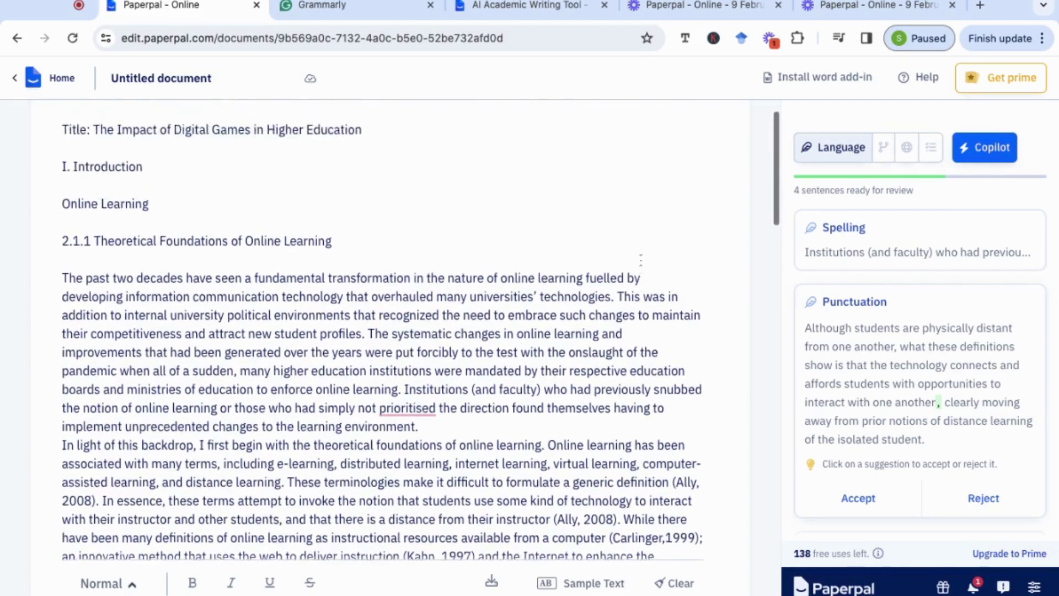
scroll(641, 263, down, 1)
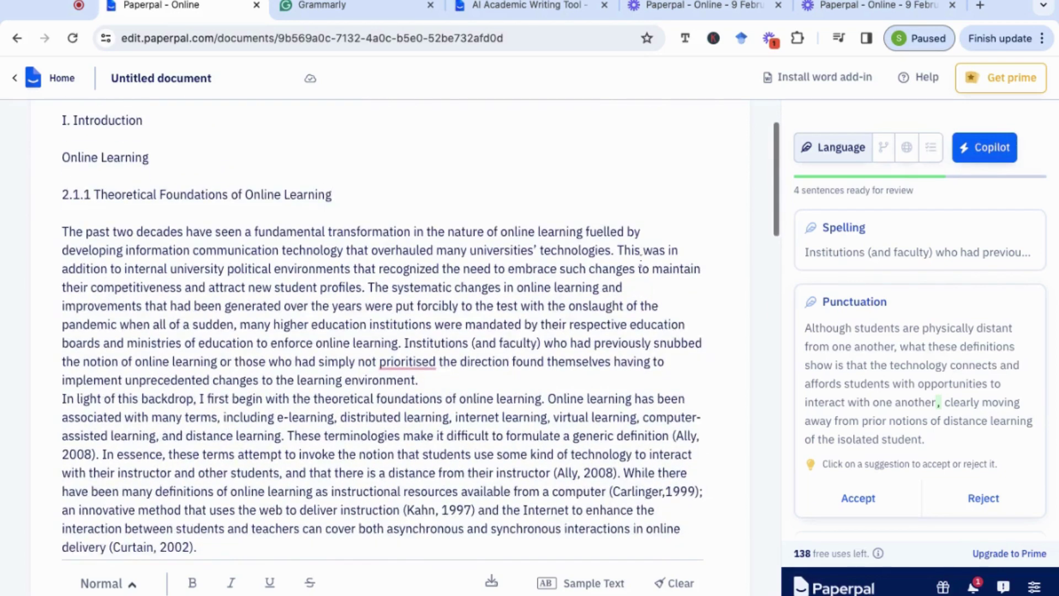
click(997, 156)
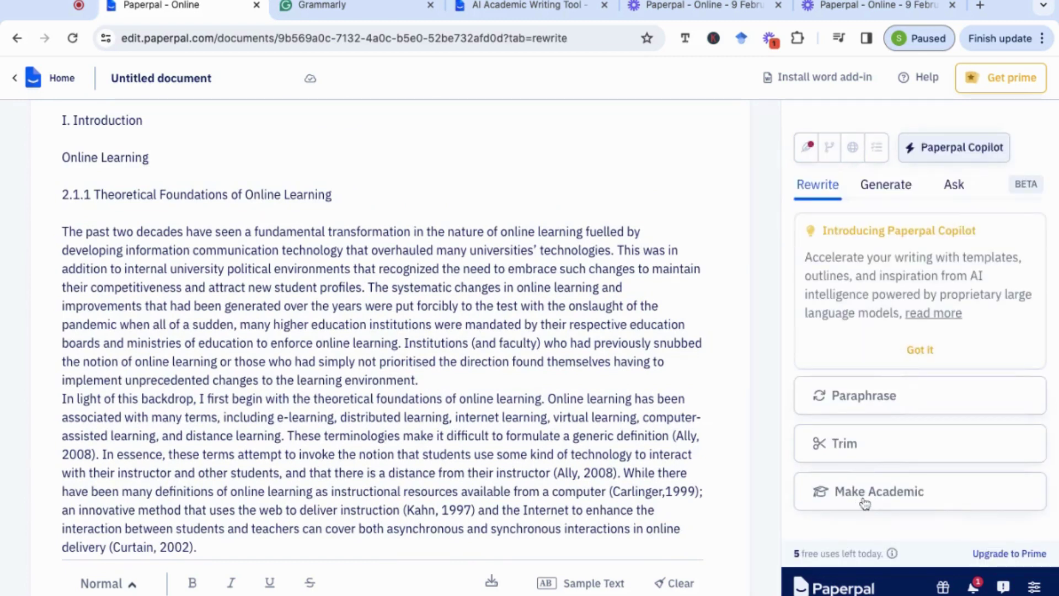
click(863, 500)
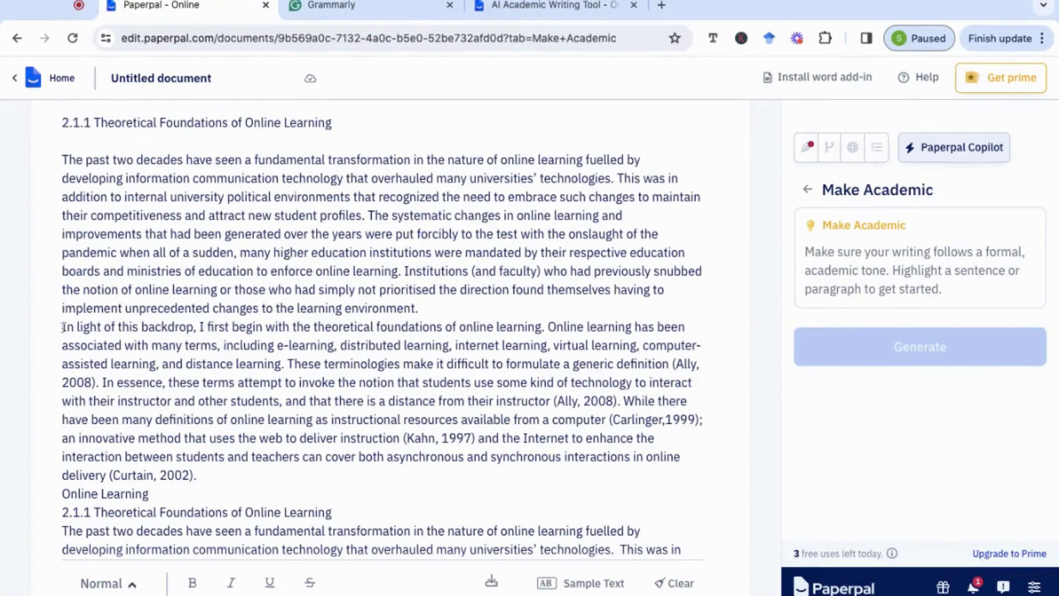
drag(63, 327, 288, 364)
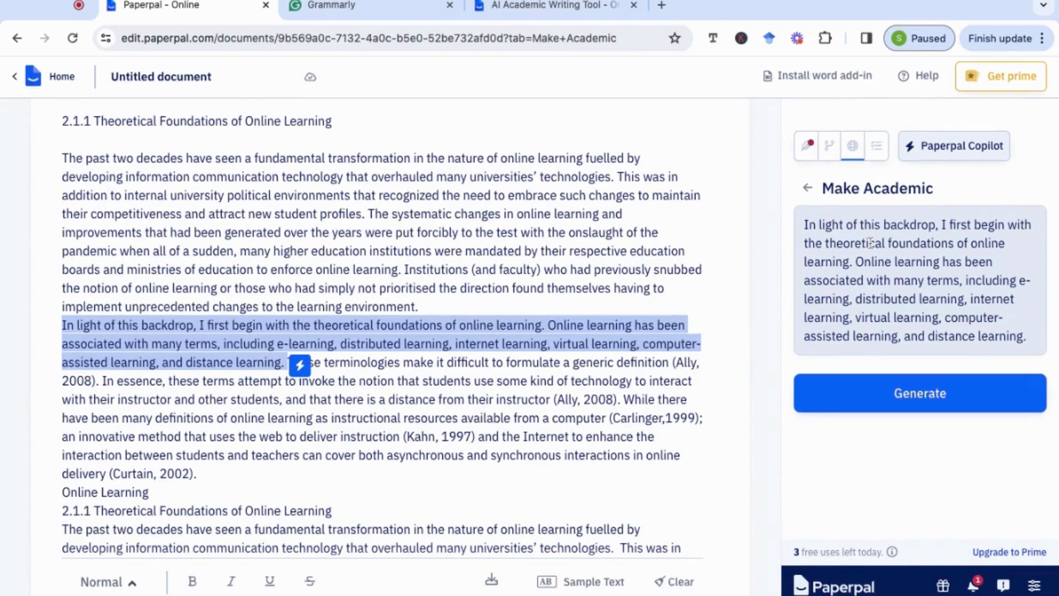
click(913, 402)
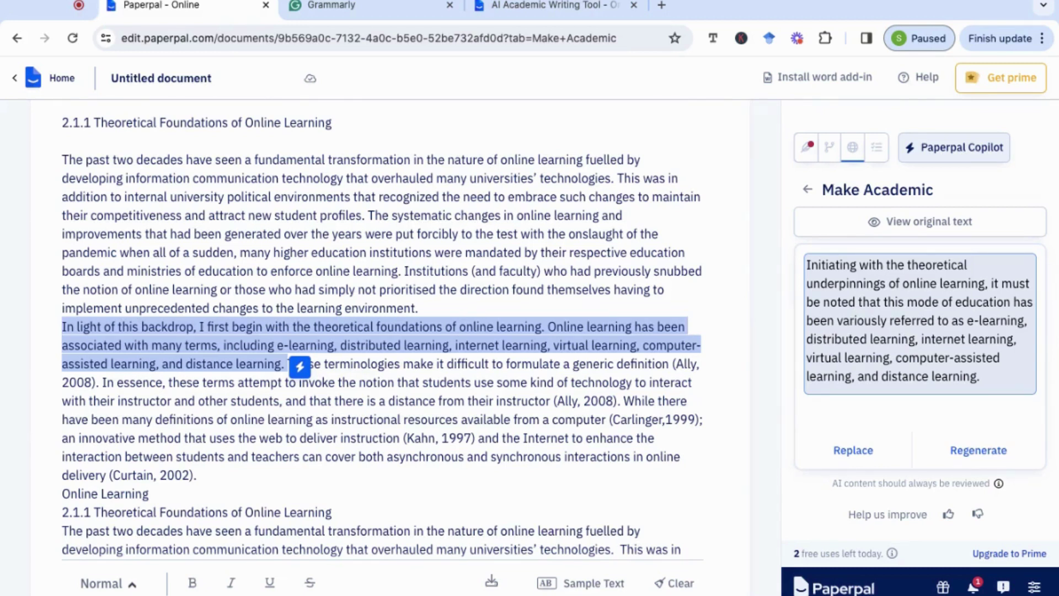
Regenerate the academic rewrite and replace the selected sentences with the version beginning "In considering the theoretical underpinnings"
click(970, 462)
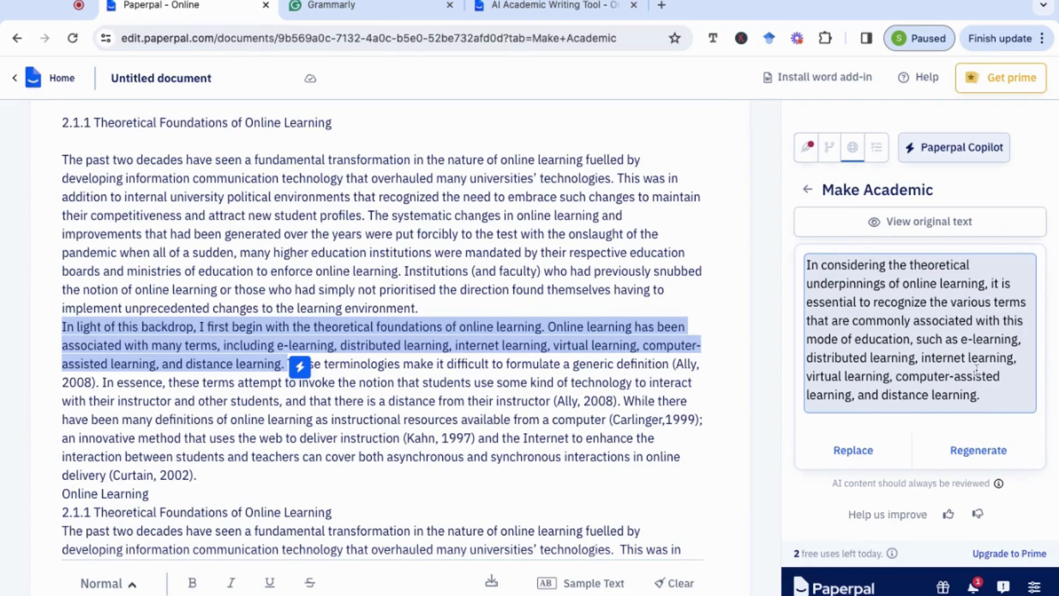
click(872, 452)
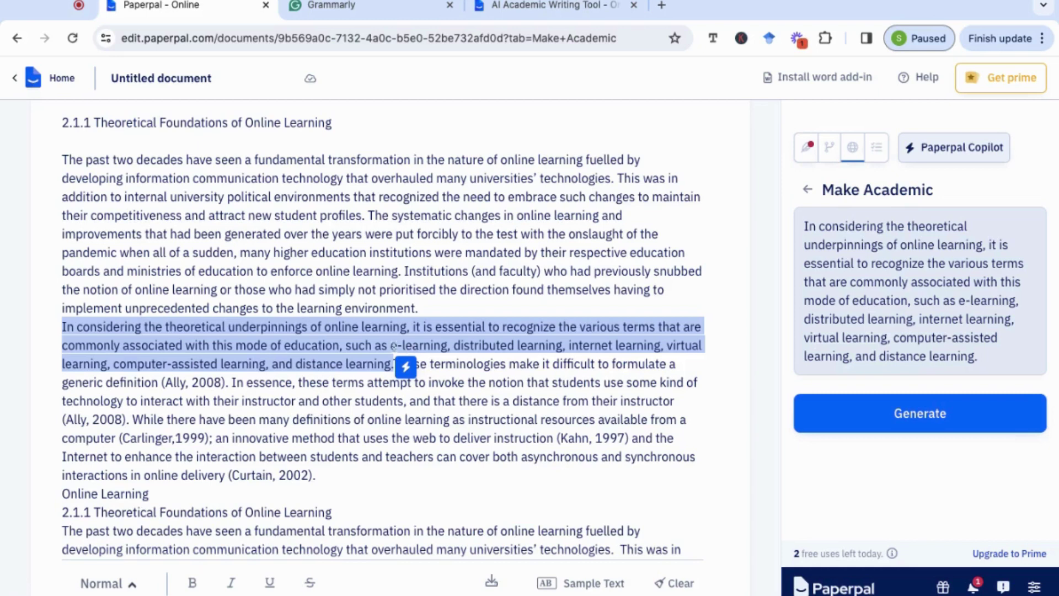
click(388, 409)
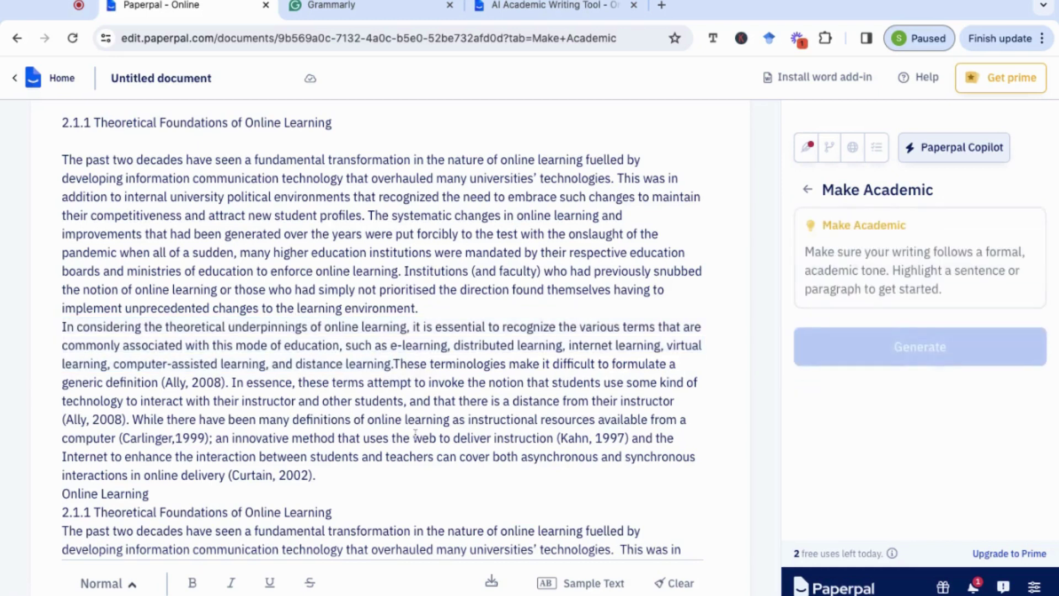
scroll(408, 425, down, 1)
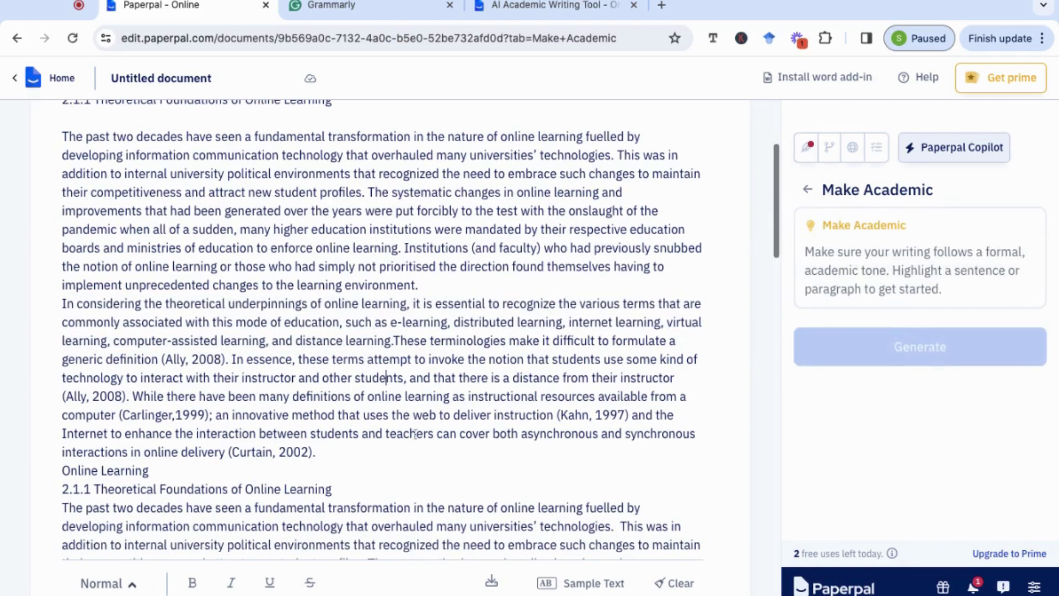
Select the sentence beginning "While there have been many definitions of online learning" and generate a Copilot paraphrase of it
click(965, 157)
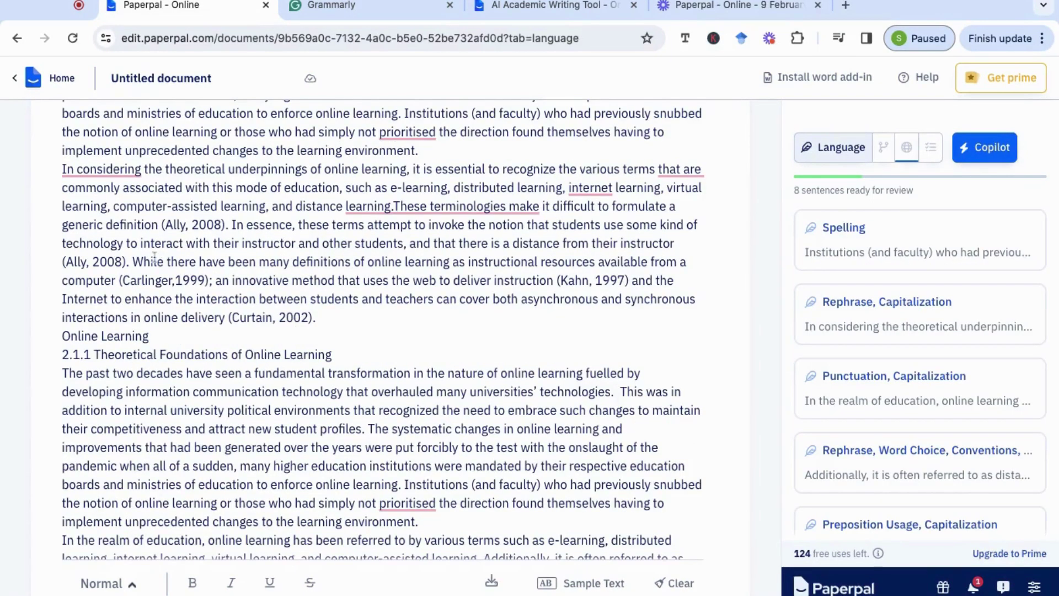
shift+click(135, 259)
click(134, 260)
drag(132, 261, 313, 318)
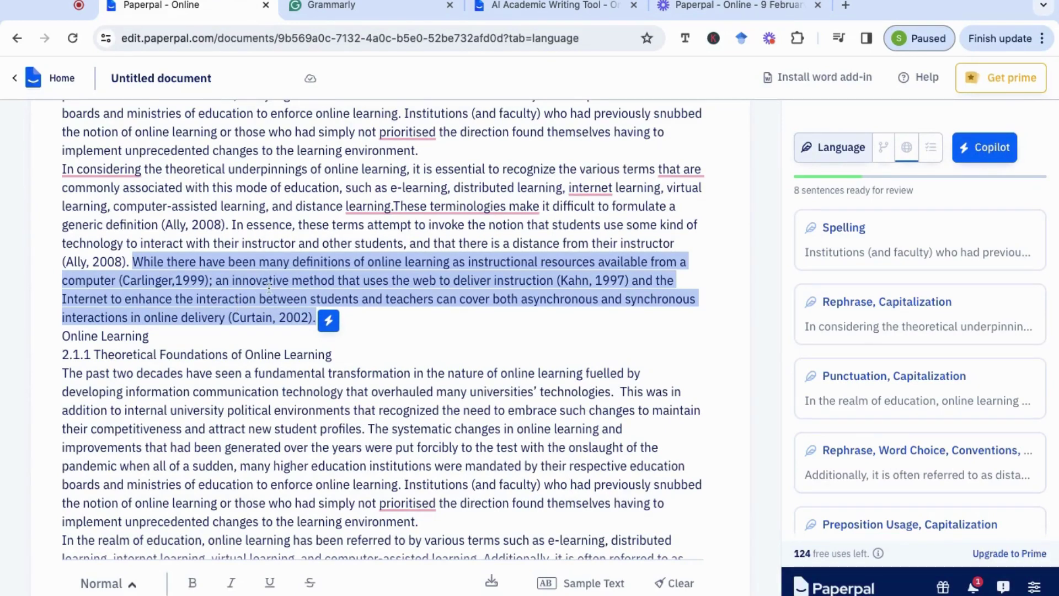
click(328, 320)
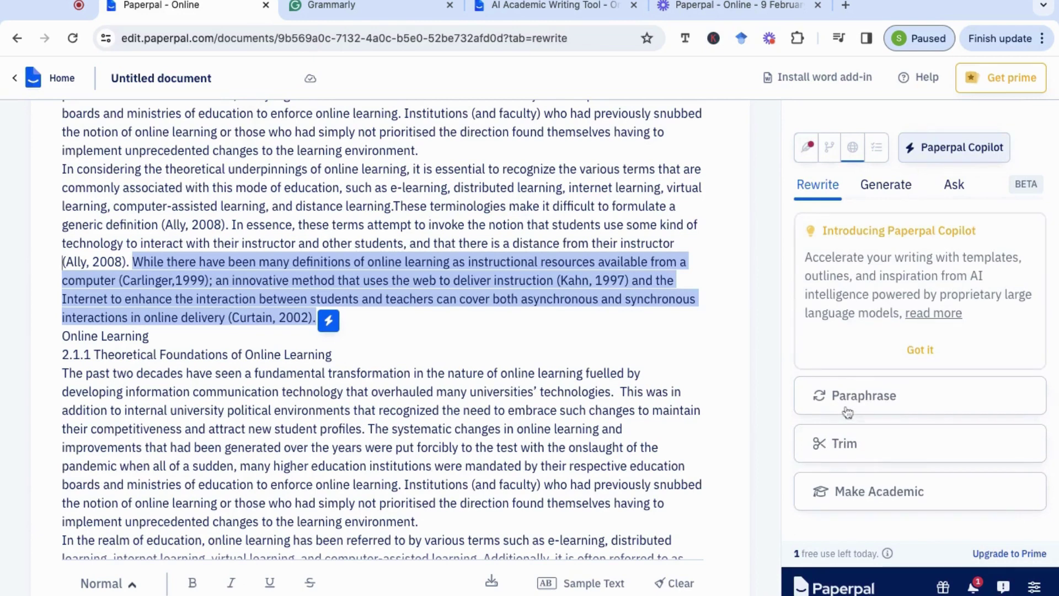
click(847, 411)
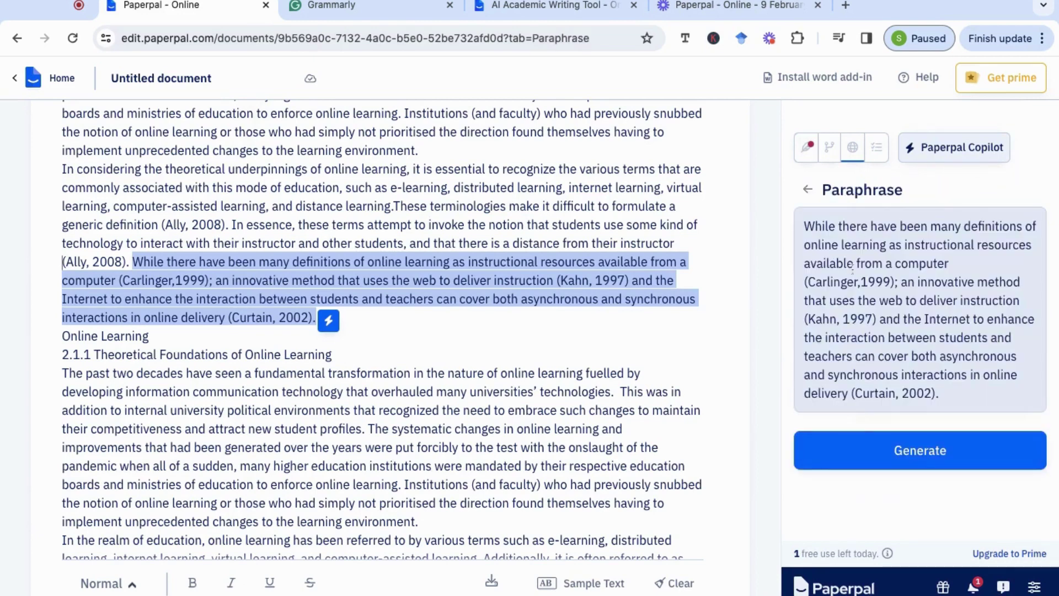
click(940, 463)
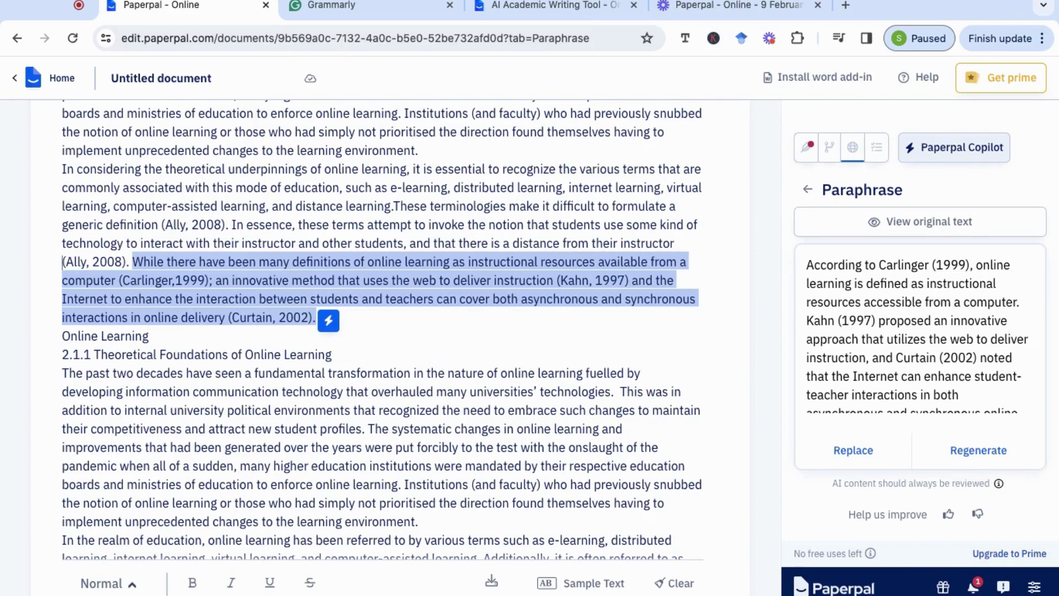
Read the generated paraphrase to its end and replace the selected sentence with it
click(880, 306)
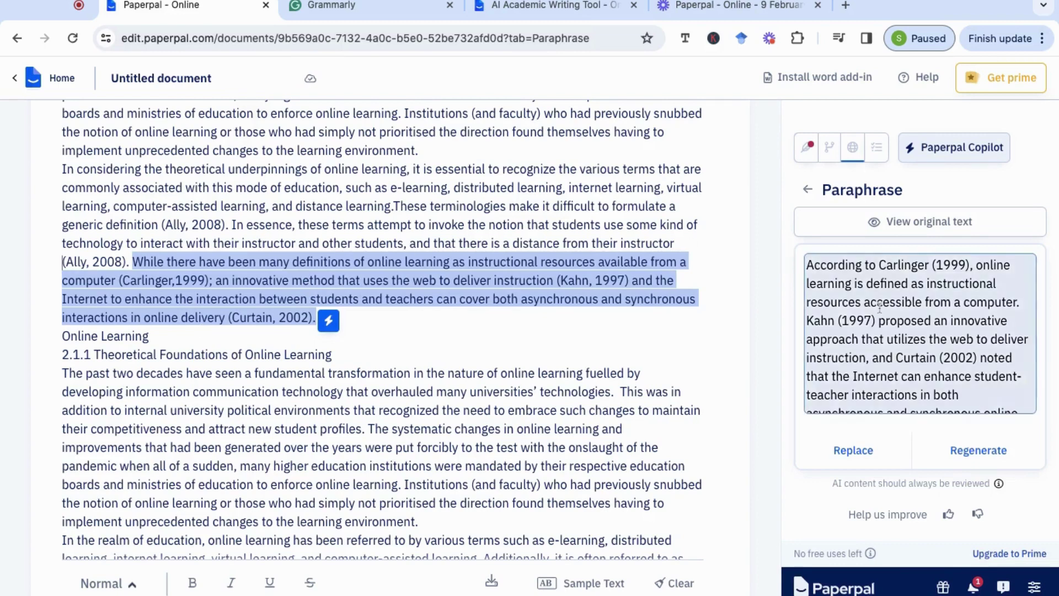
scroll(881, 311, down, 1)
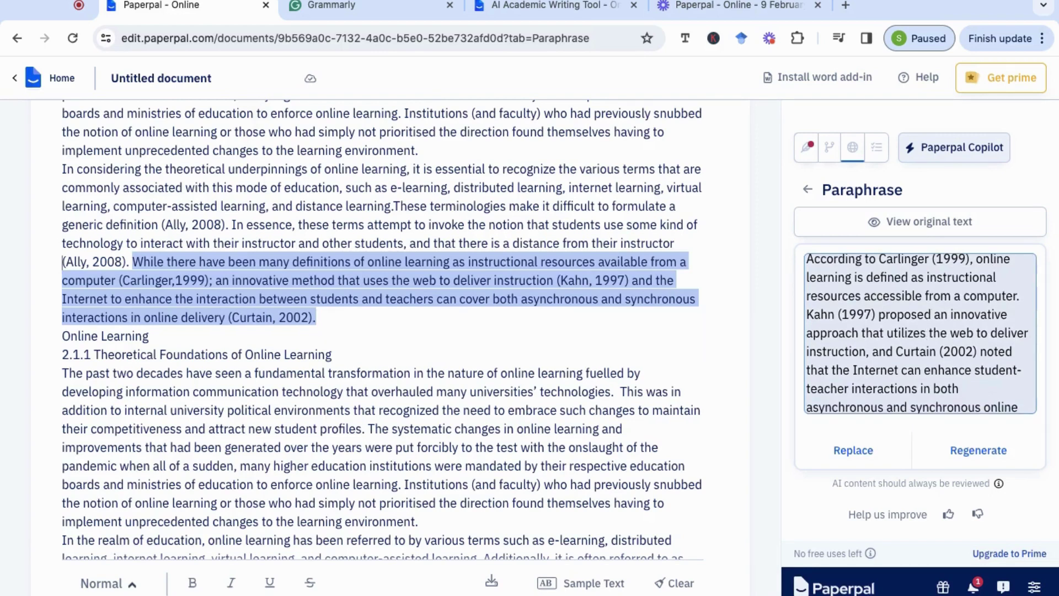
scroll(882, 331, down, 2)
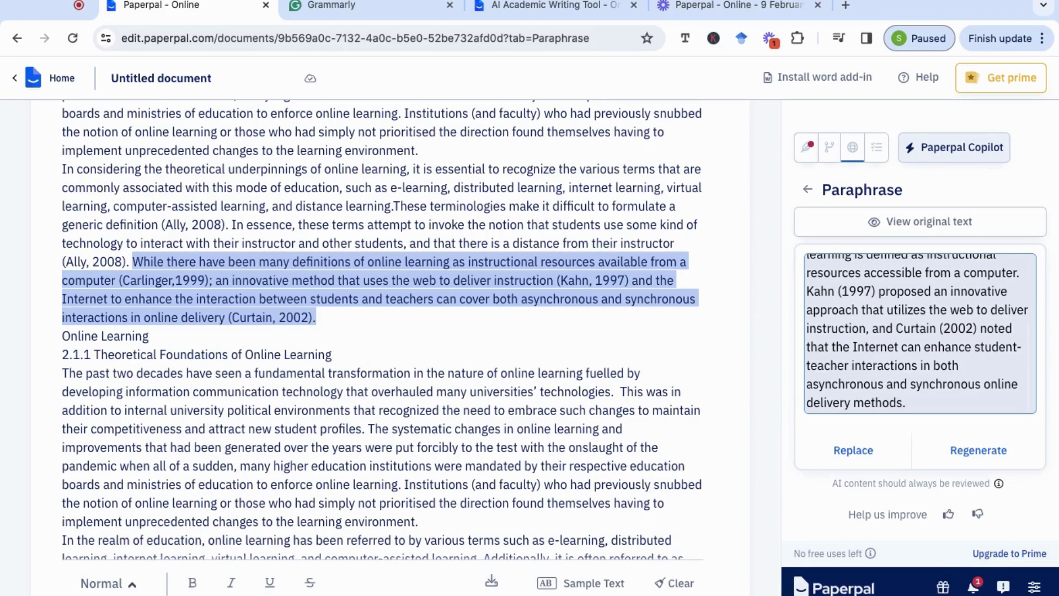
click(853, 451)
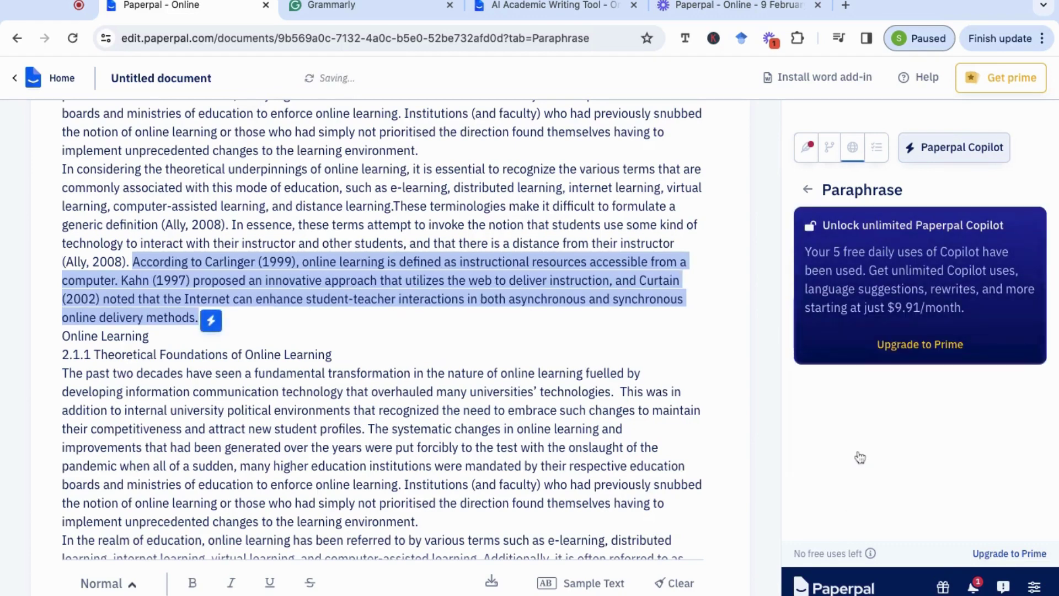